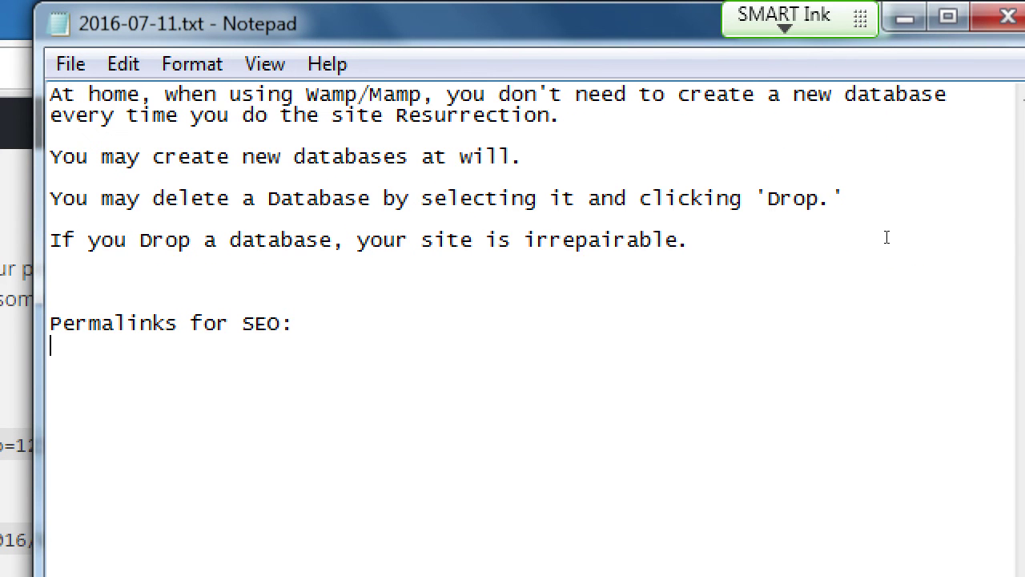
type("It's much more valu")
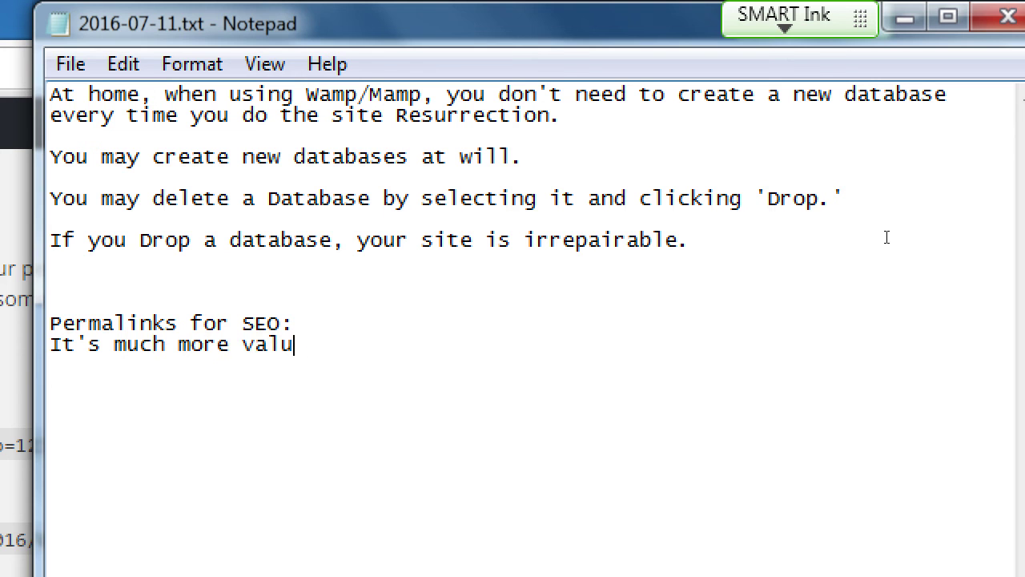
type("able to have http")
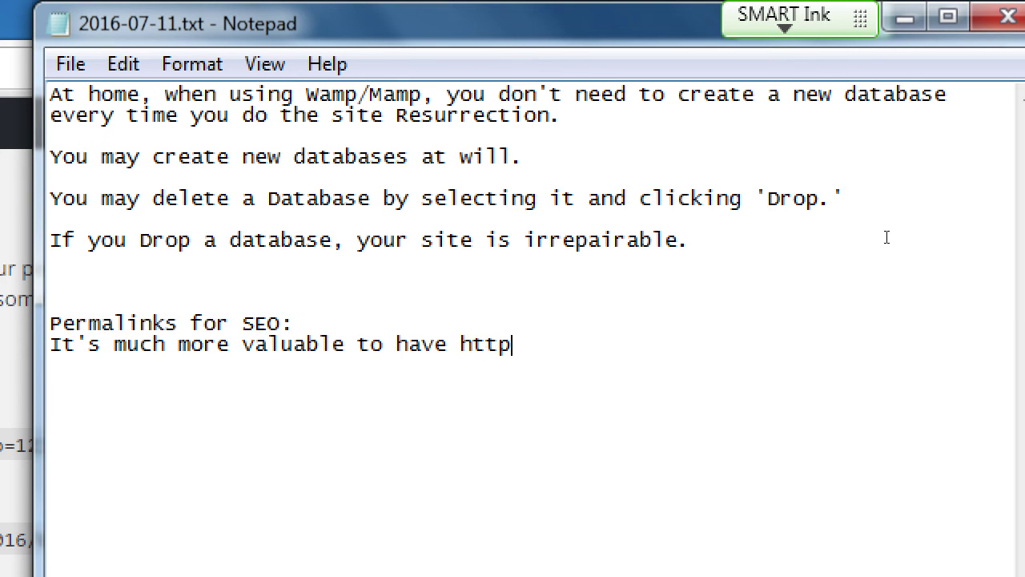
type("://mysite.com")
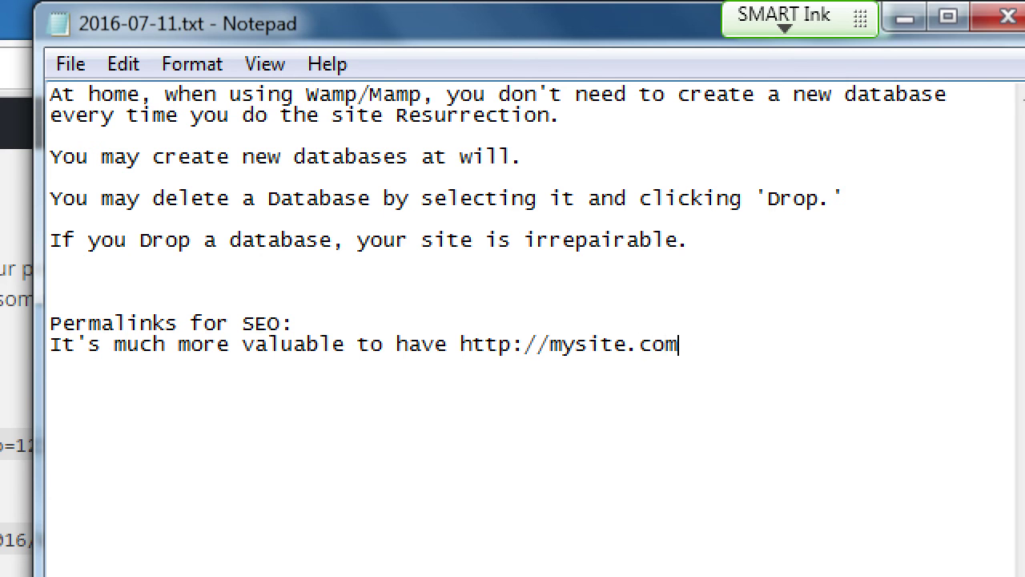
type("/acout")
key("BackSpace")
key("BackSpace")
key("BackSpace")
key("BackSpace")
type("bout")
Step: Add an indented "instead of" on a new line below the example address sentence
key("Return")
key("Tab")
key("Tab")
type("instae")
key("BackSpace")
key("BackSpace")
type("ead of")
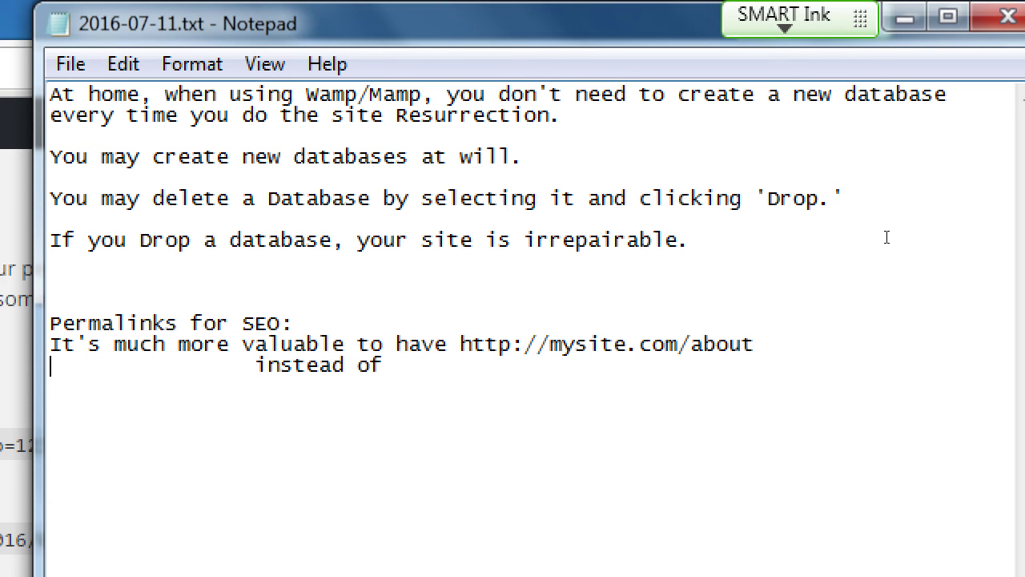
key("Tab")
key("Right")
key("Right")
key("Right")
key("Right")
key("Right")
key("Right")
key("Right")
key("Right")
key("Right")
key("Right")
key("Right")
key("Right")
key("Right")
key("Right")
key("Right")
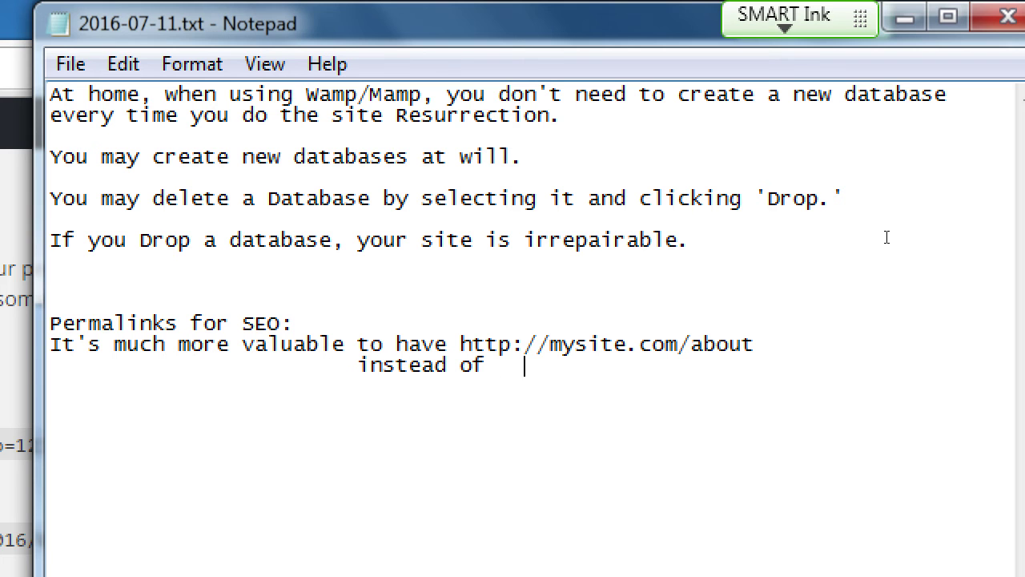
Step: Complete the "instead of" line with mysite.com/?p=133, aligned beneath the address above
key("BackSpace")
key("BackSpace")
type("mysi8te.c")
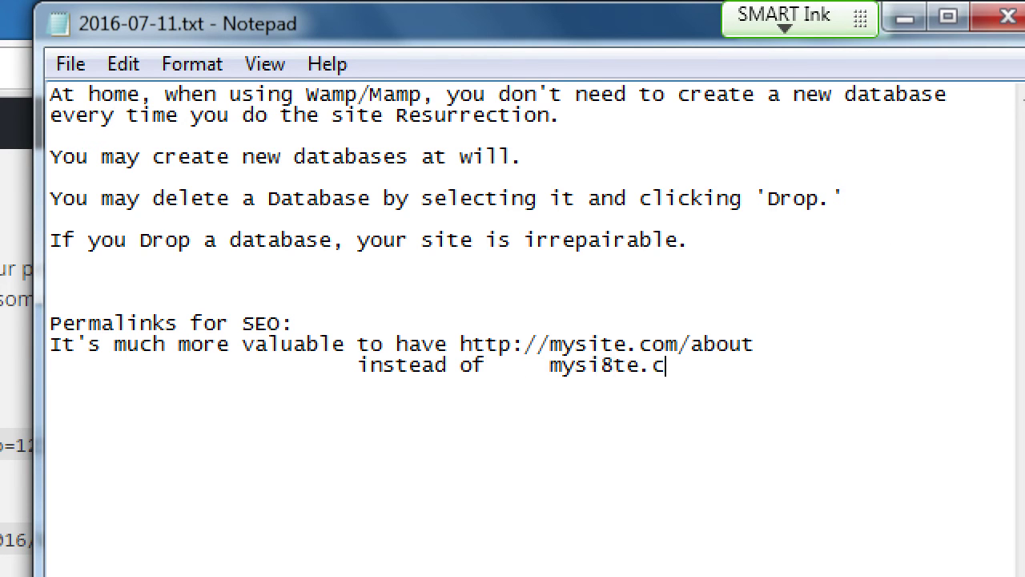
key("BackSpace")
key("BackSpace")
key("BackSpace")
key("BackSpace")
key("BackSpace")
type("te.com/")
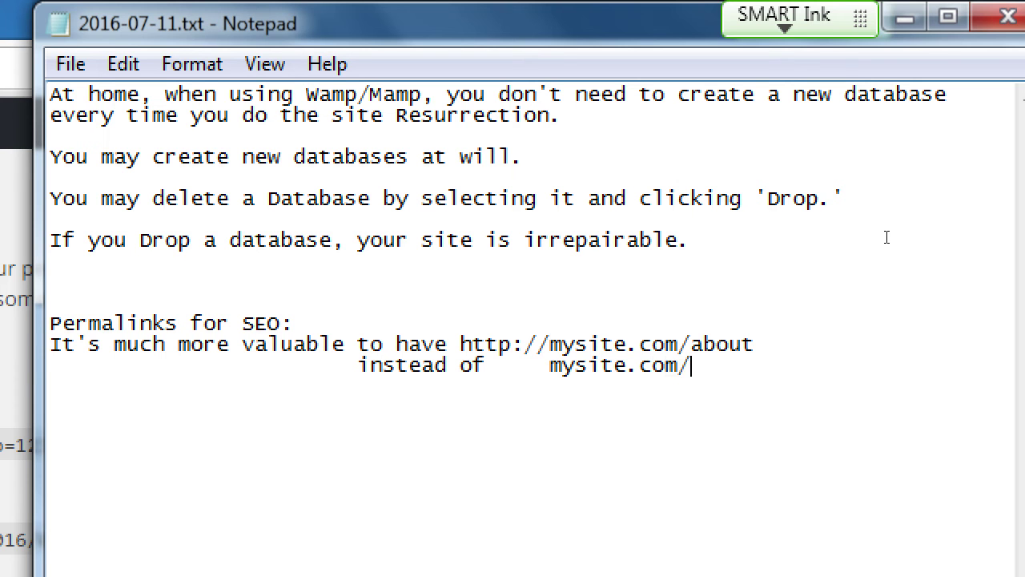
type("?=")
key("BackSpace")
type("p=133")
Step: Add the lines "Set your Permalinks setting to anything besides Plain, or Numeric." and "Suggestion: Post Name" below the address comparison
type("Set your Per")
type("malin")
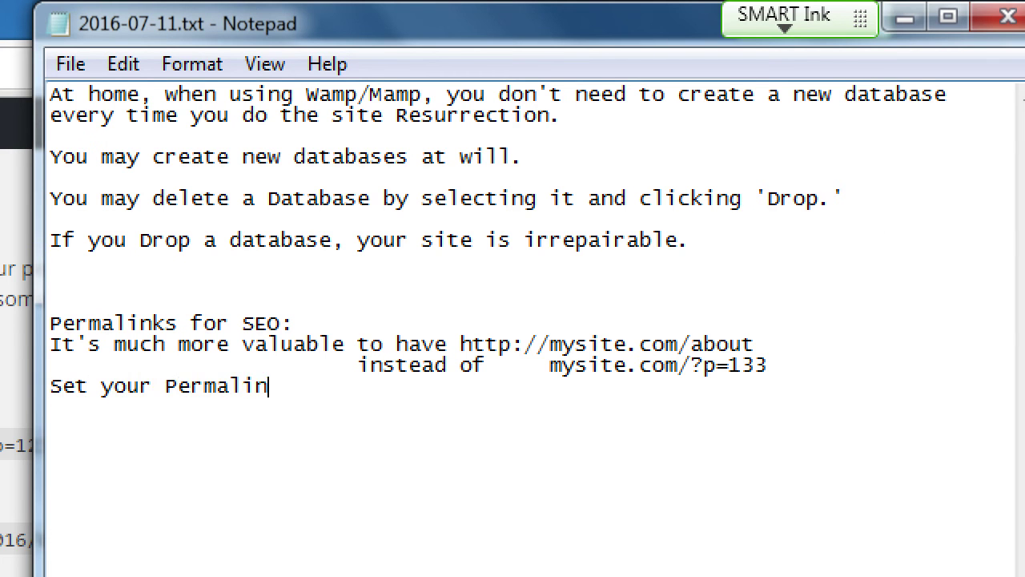
type("ks setting to anyting")
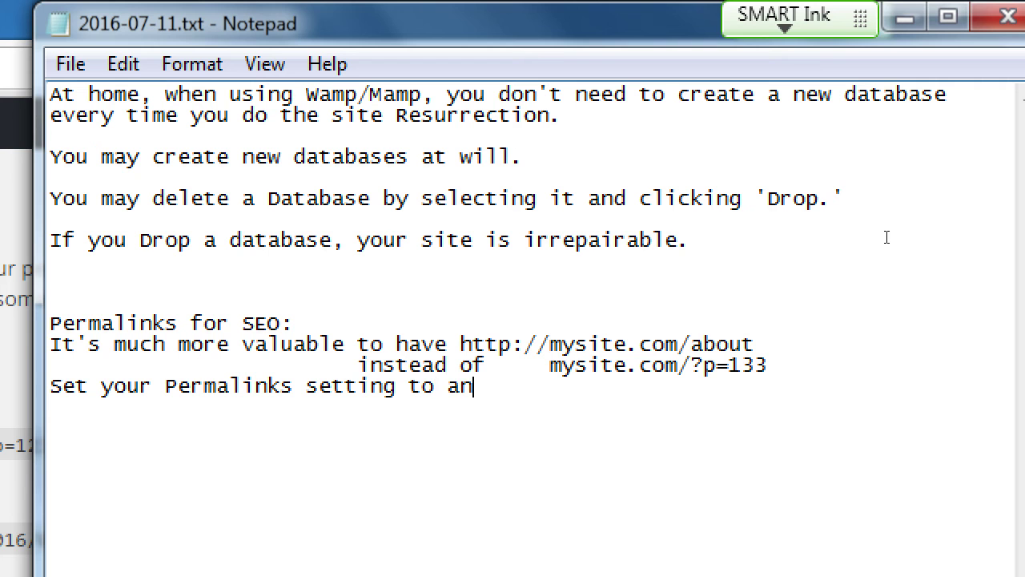
key("BackSpace")
key("BackSpace")
key("BackSpace")
type("hing beside")
key("BackSpace")
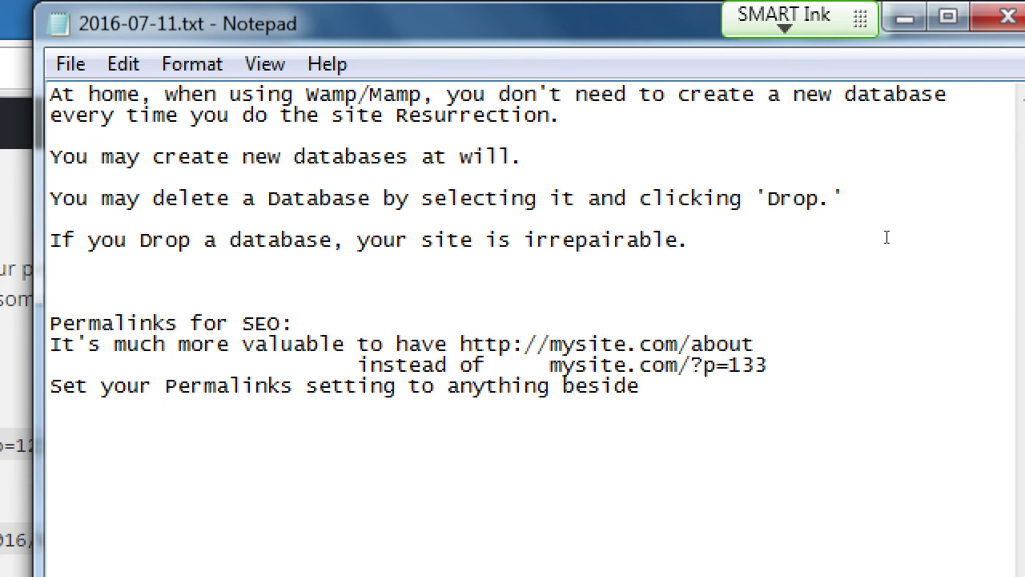
type("s Plain, or Numerica.")
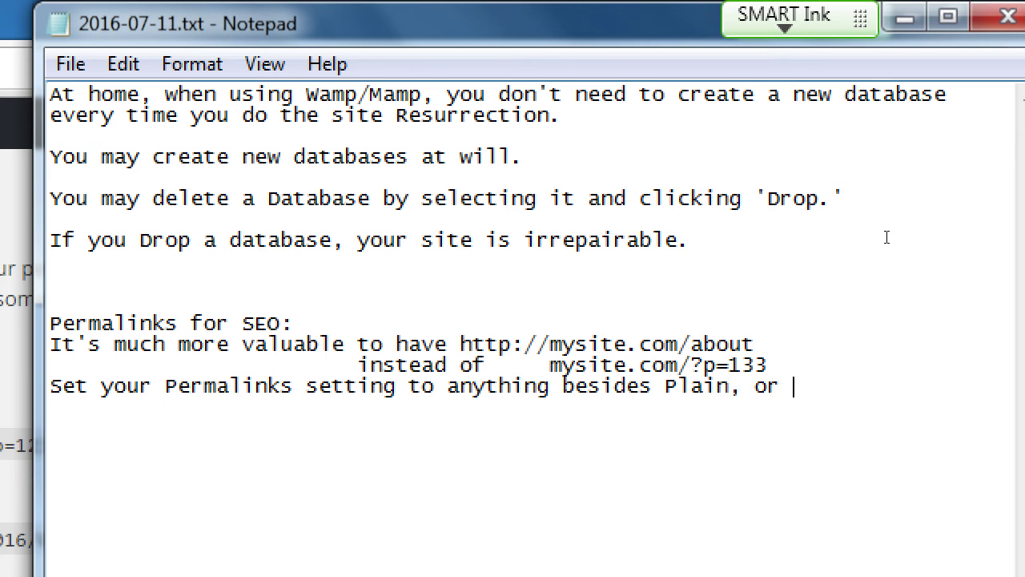
key("Return")
key("BackSpace")
key("BackSpace")
key("BackSpace")
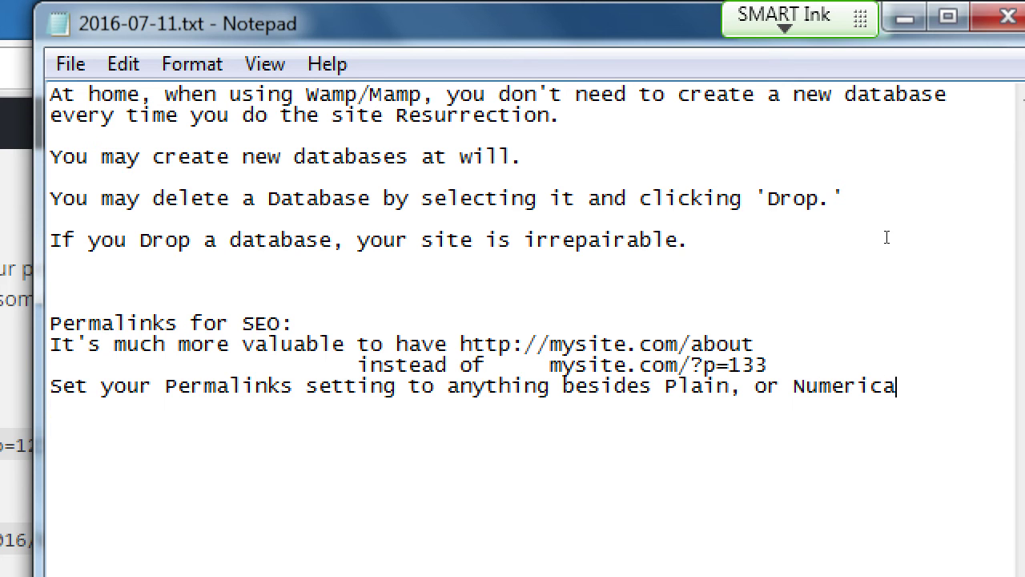
type(".,")
key("BackSpace")
key("Return")
type("Suggestion: Post Name")
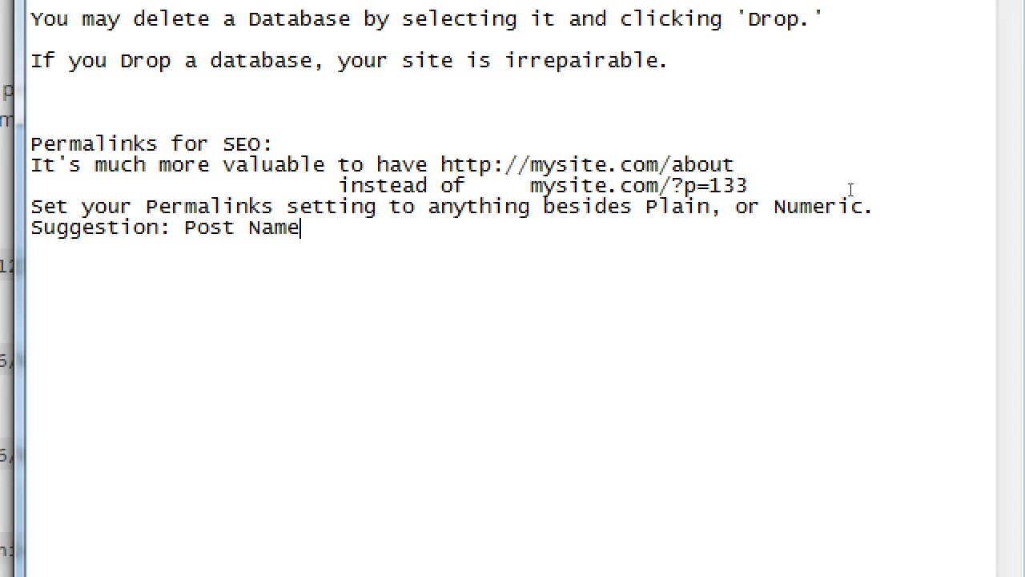
Step: Highlight the ?p=133 part of the second example address
key("Up")
key("Up")
key("End")
key("Left")
key("Left")
key("Left")
key("Left")
key("Left")
key("Left")
key("shift+Right")
key("shift+Right")
key("shift+Right")
key("shift+Right")
key("shift+Right")
key("shift+Right")
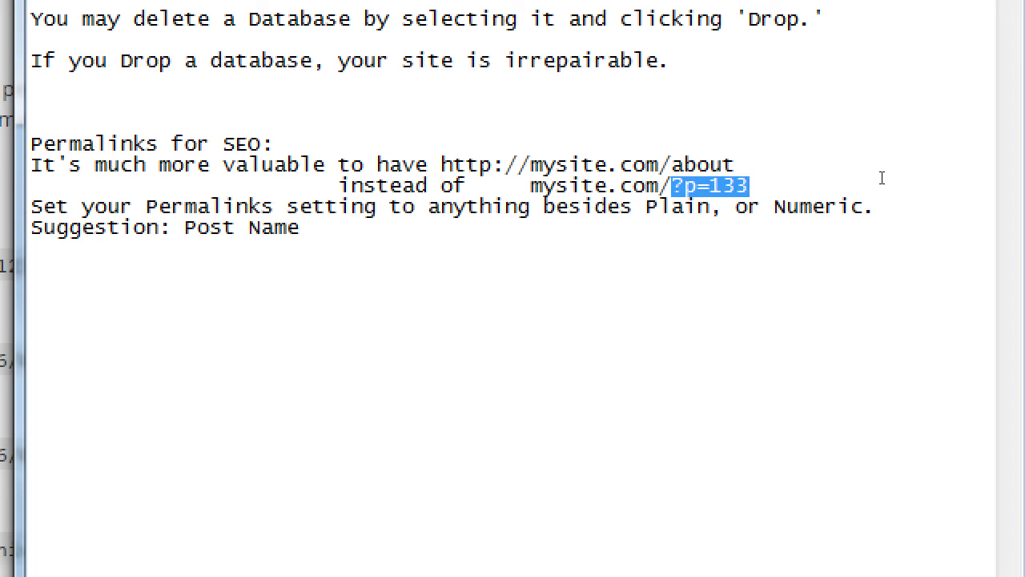
key("Up")
key("End")
key("ctrl+shift+Left")
key("ctrl+shift+Left")
key("ctrl+shift+Left")
key("ctrl+shift+Left")
key("ctrl+shift+Left")
key("ctrl+shift+Left")
key("ctrl+shift+Left")
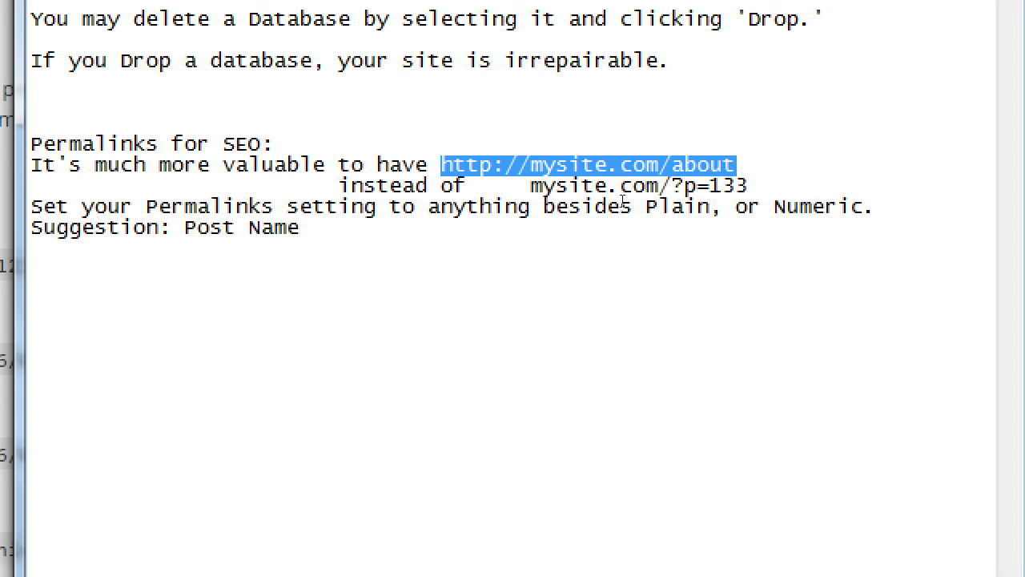
key("Down")
key("Down")
key("Down")
key("Left")
key("Left")
key("Left")
key("Left")
key("Left")
key("Left")
key("Left")
key("Left")
key("shift+Right")
key("shift+Right")
key("shift+Right")
key("shift+Right")
key("shift+Right")
key("shift+Right")
key("shift+Up")
Step: Add the note "(If you're using WAMP: activate Rewrite Module)" on a new line below the Post Name suggestion
key("End")
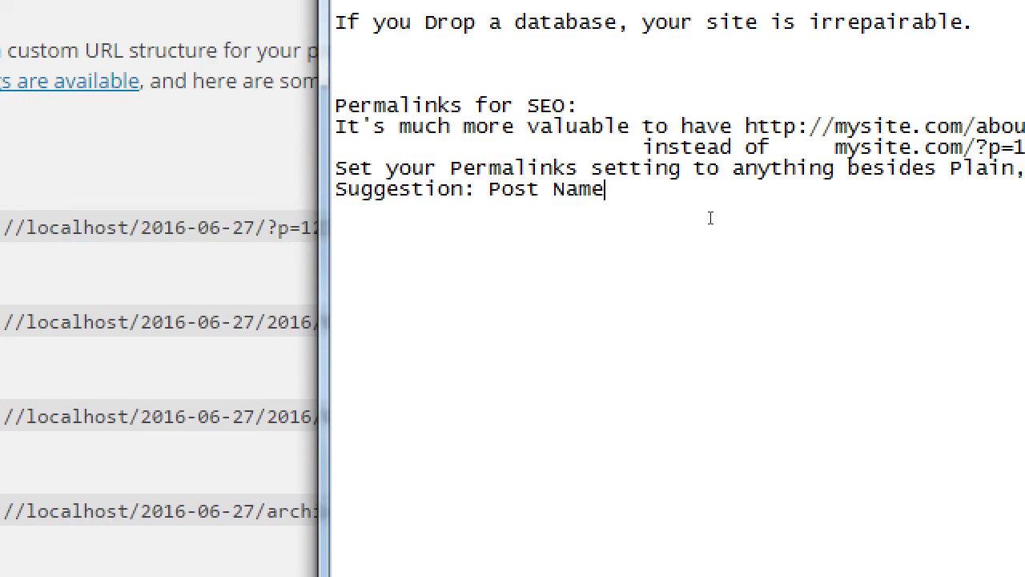
key("Return")
type("(")
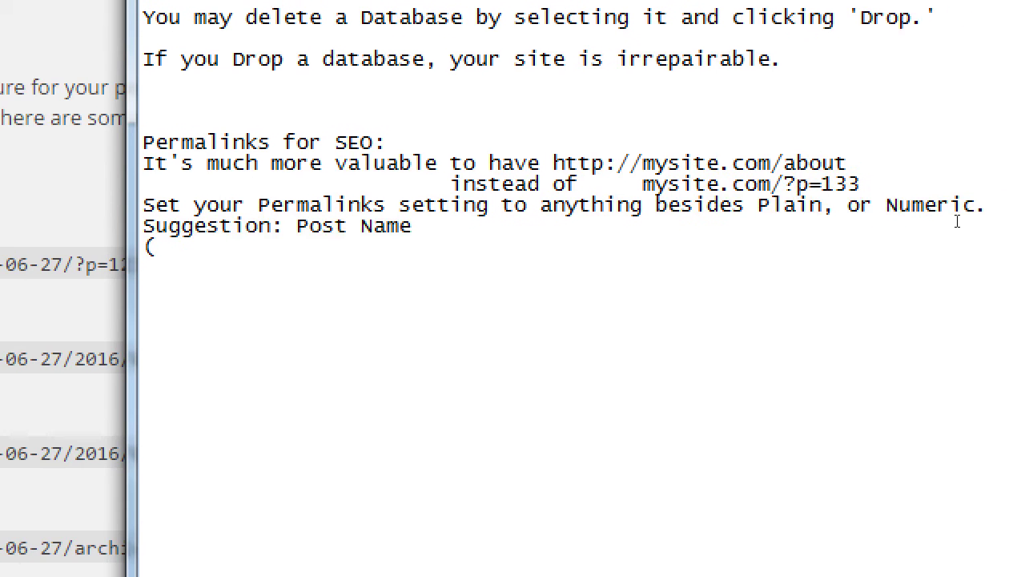
type("If youi'r")
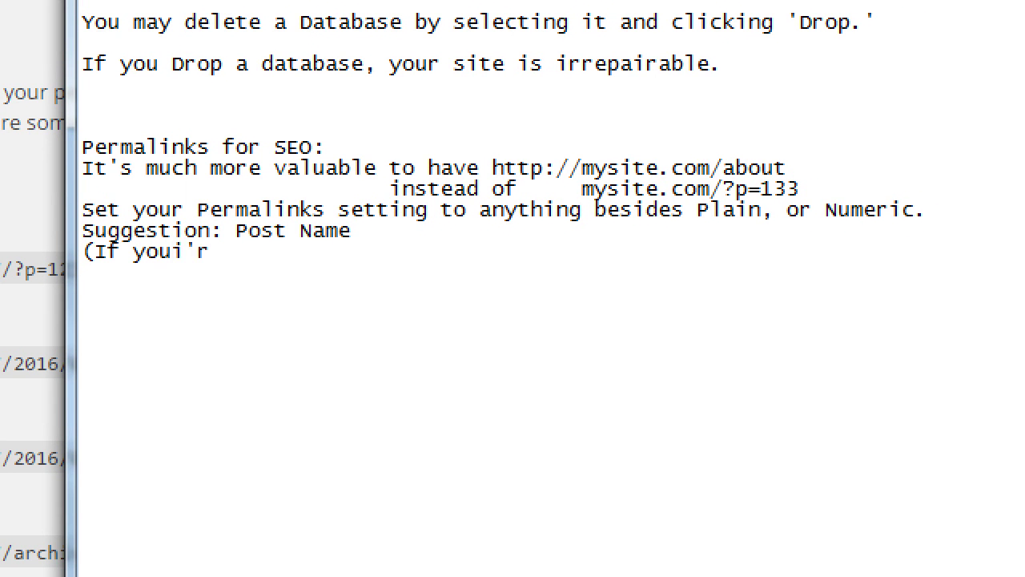
type("e using WAMP")
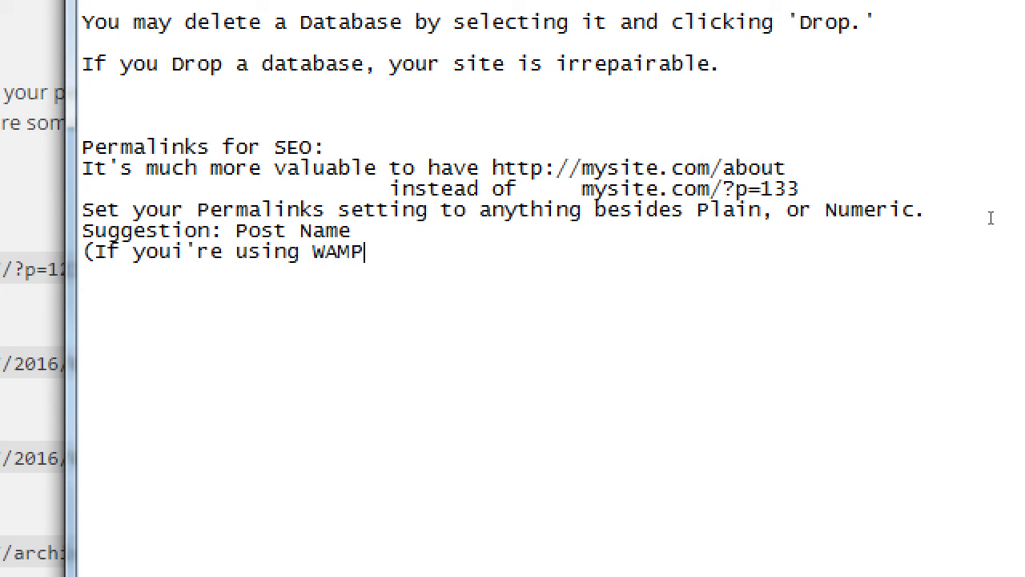
type(": activate ")
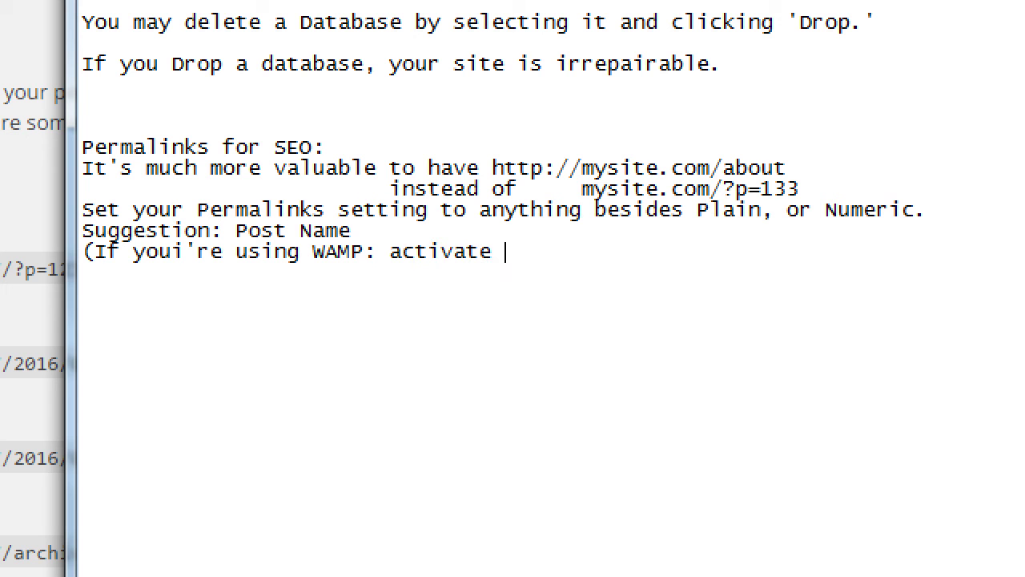
type("Rewrite Module)")
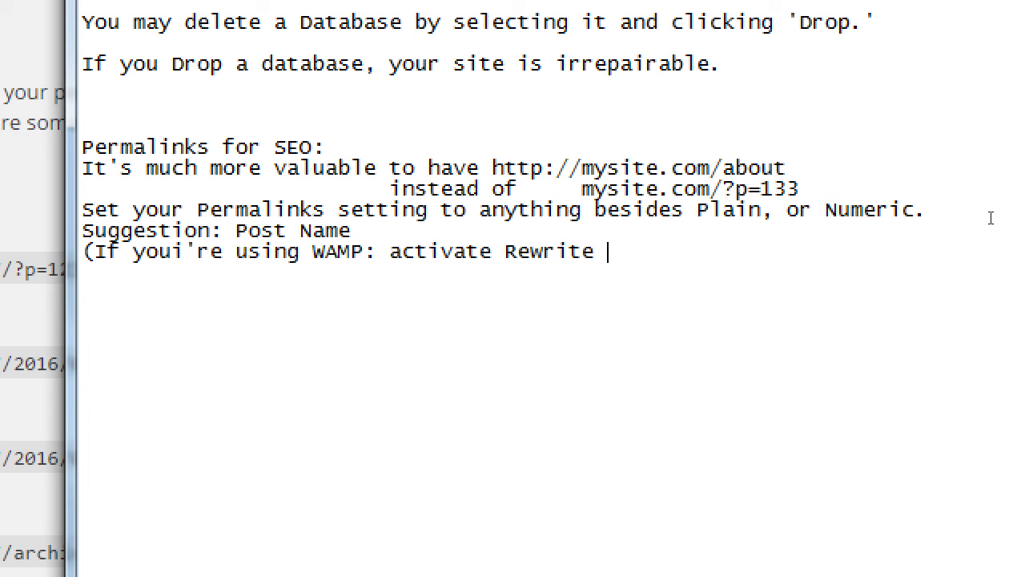
Step: Remove the stray "i" so the WAMP note reads "If you're using WAMP"
key("Left")
key("Left")
key("Left")
key("Left")
key("Left")
key("Left")
key("Left")
key("Left")
key("Left")
key("Left")
key("Left")
key("Left")
key("Left")
key("Left")
key("Left")
key("Left")
key("Left")
key("Left")
key("Left")
key("Left")
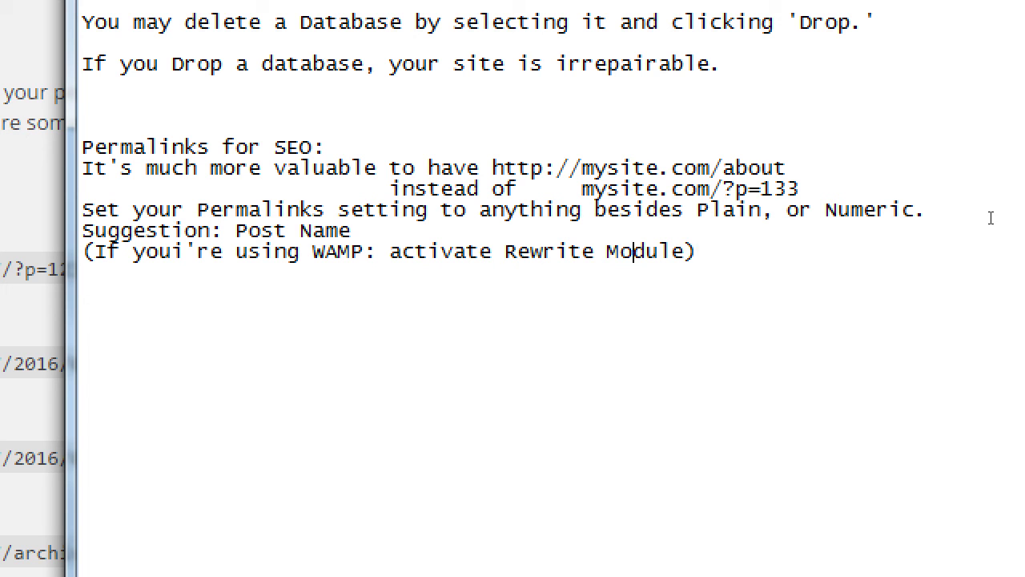
key("Left")
key("Left")
key("Left")
key("Left")
key("Left")
key("BackSpace")
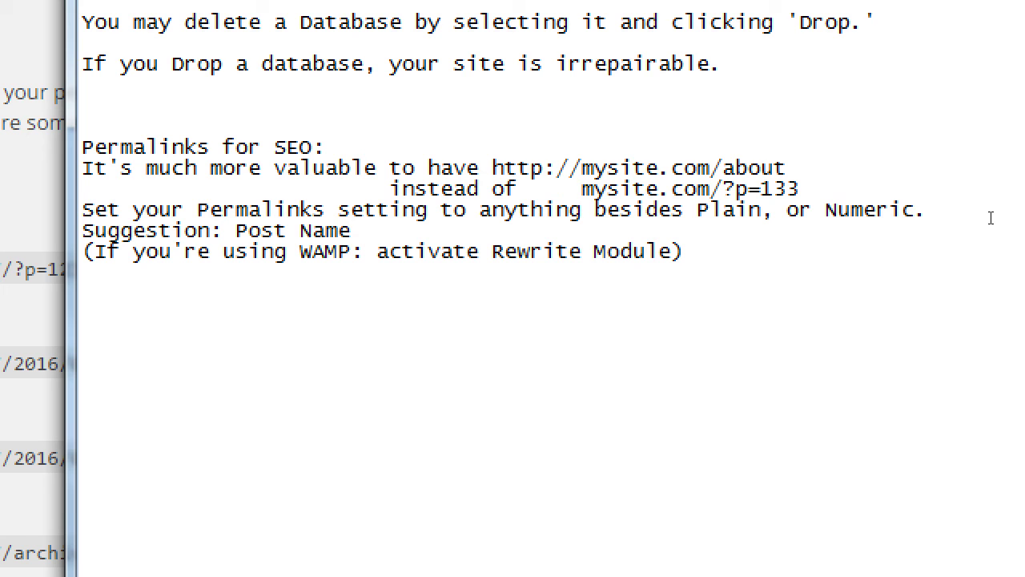
Step: Switch to Chrome, visit the bakery site from the WordPress admin and look through its home page
key("super+minus")
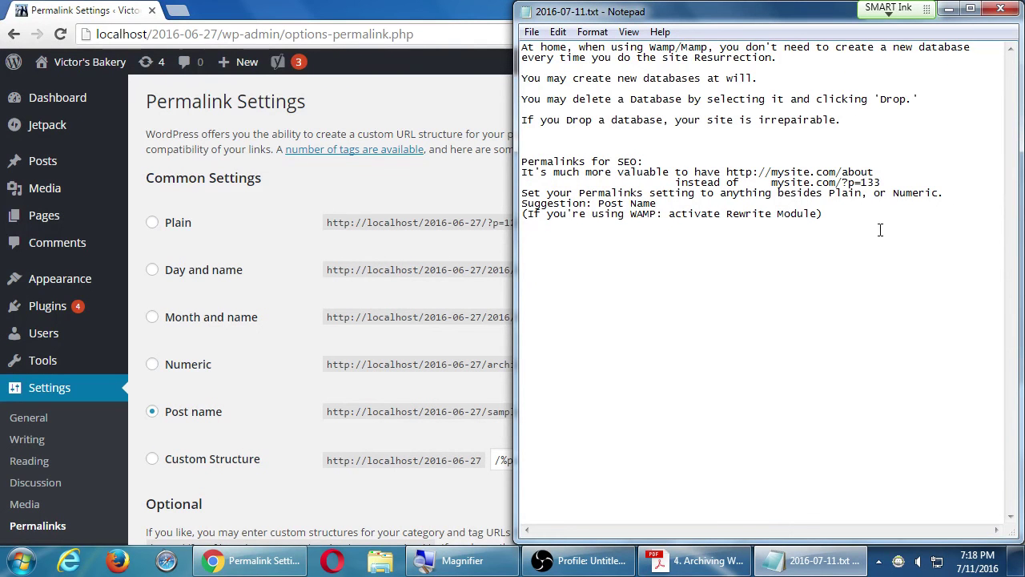
left_click(444, 181)
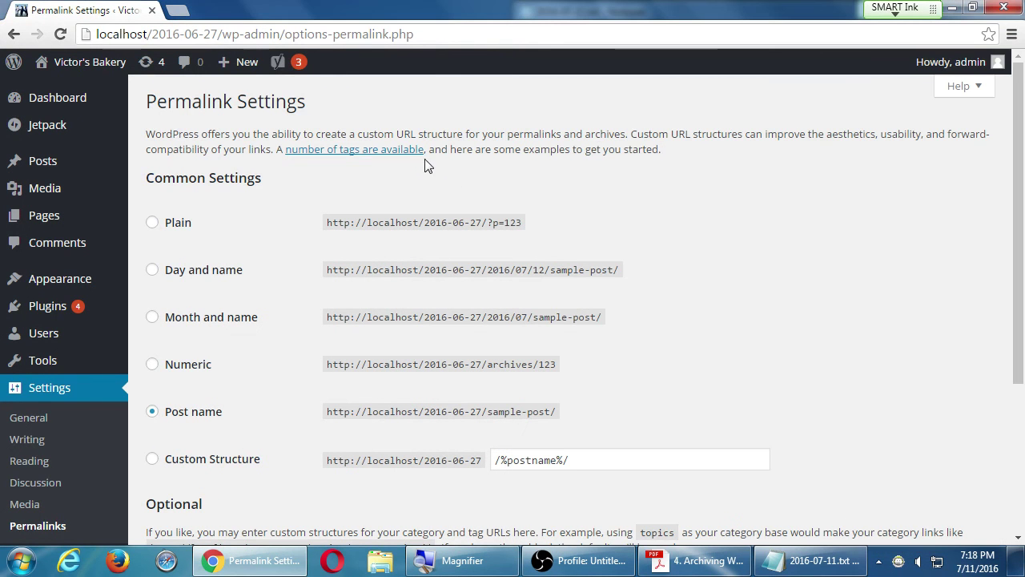
mouse_move(72, 61)
left_click(58, 91)
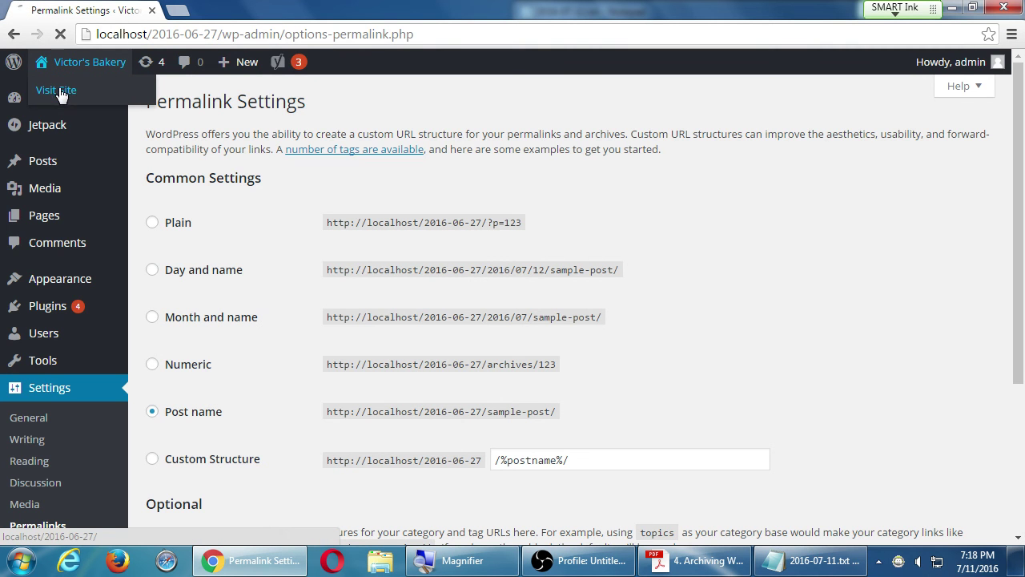
scroll(549, 403, "down", 10)
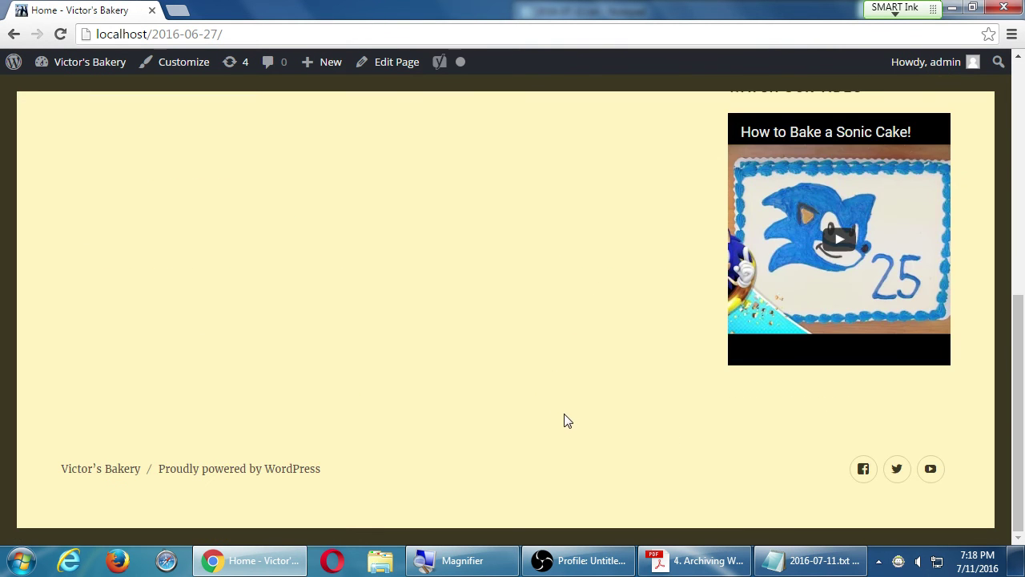
scroll(564, 421, "up", 10)
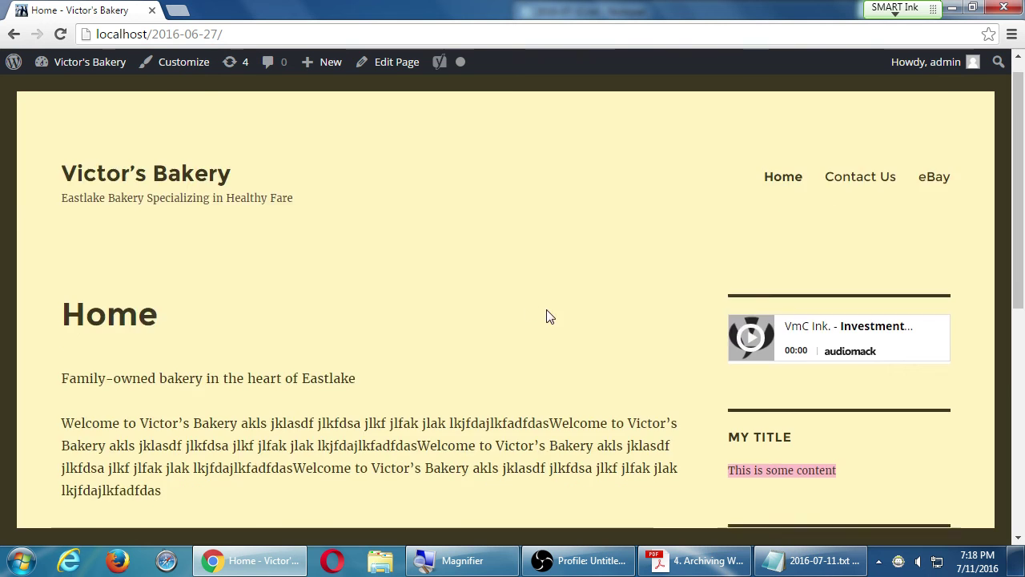
scroll(549, 318, "down", 10)
scroll(553, 316, "up", 10)
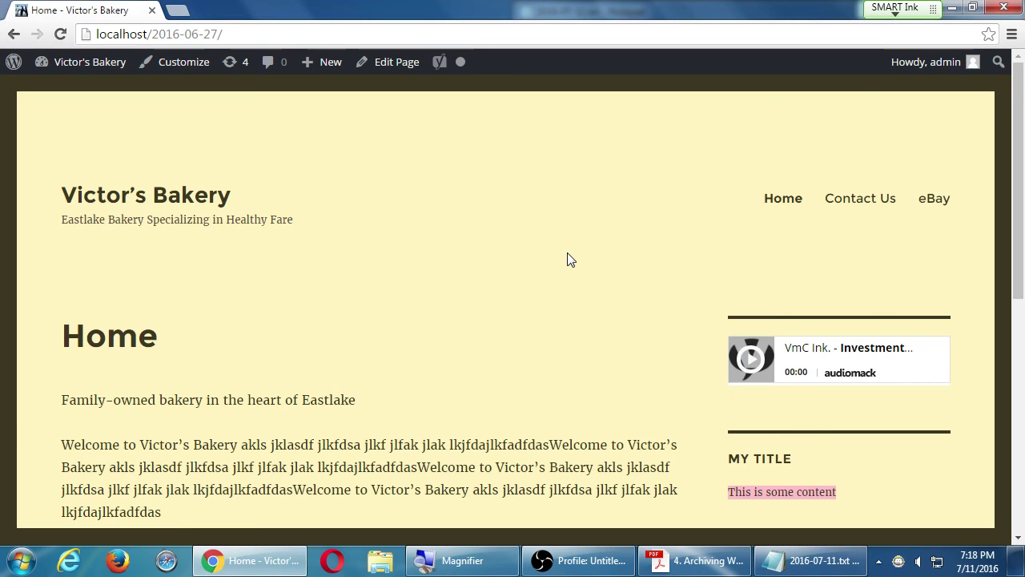
Step: Return to the Notepad notes and add the heading "SEO Tip: Blogs" two blank lines below the WAMP note
key("alt+Tab")
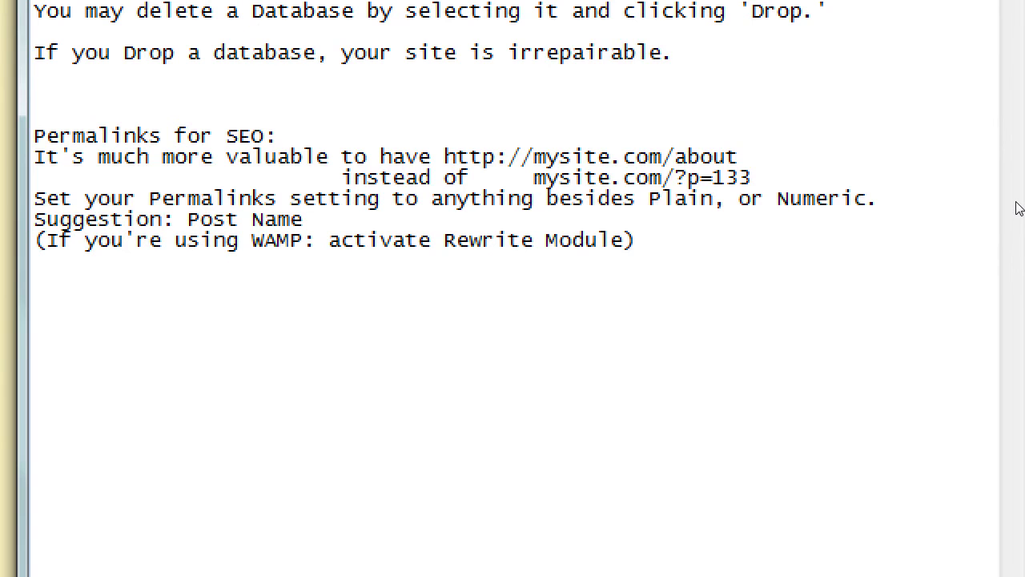
key("End")
key("Return")
key("Return")
key("Return")
type("T")
key("BackSpace")
type("SEO;")
key("BackSpace")
type("Tip: Blogs")
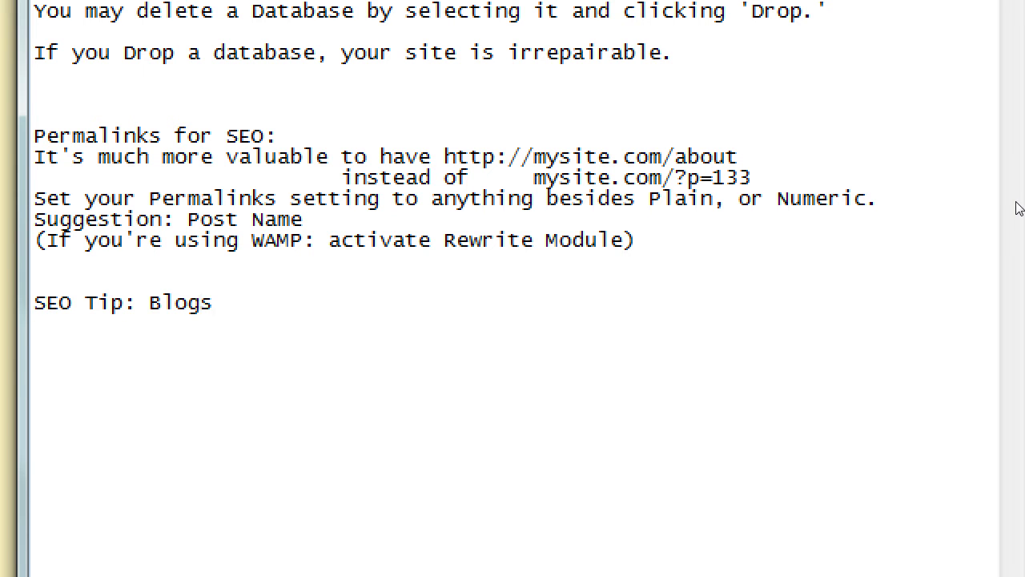
Step: Below the "SEO Tip: Blogs" heading, add the line "By creating content on a regular basis, you can get better SE ranking"
key("Return")
type("By crea")
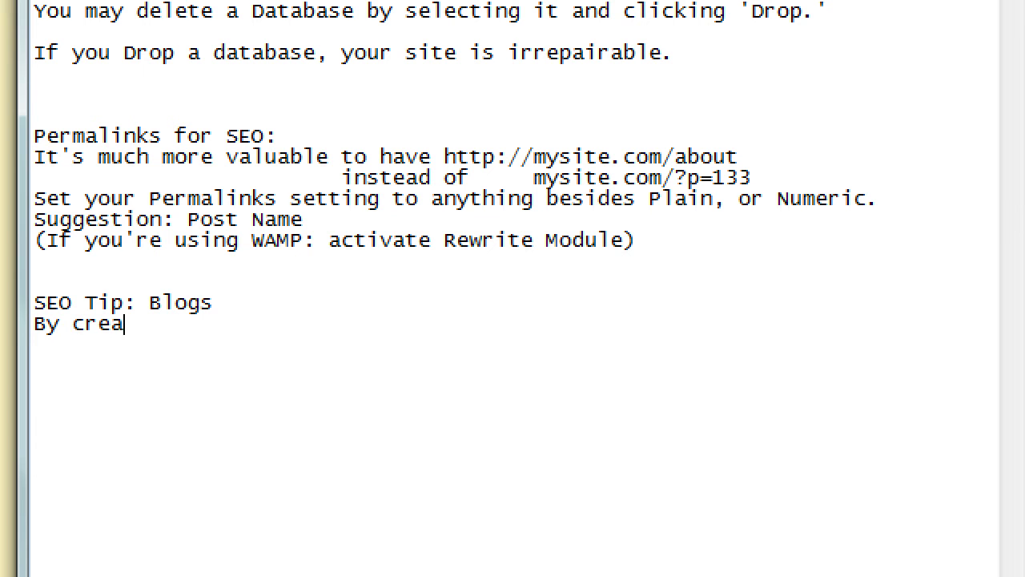
type("ting content o")
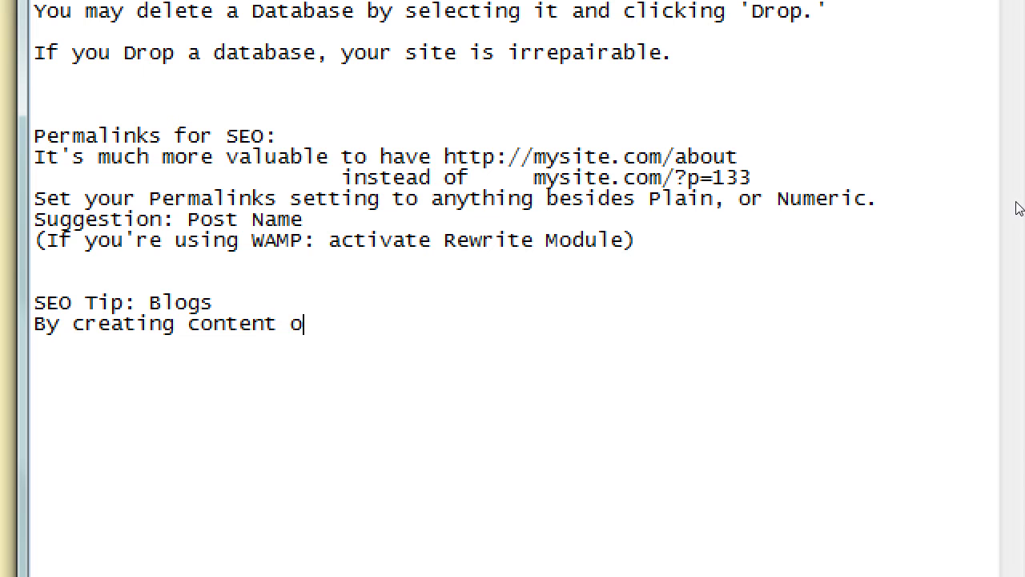
type("n a regular badsis")
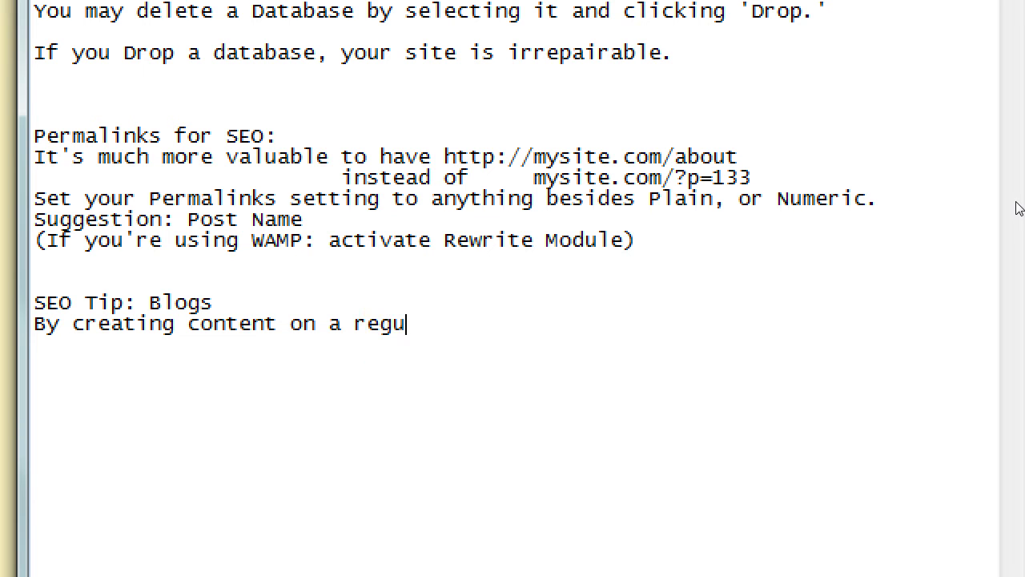
key("BackSpace")
key("BackSpace")
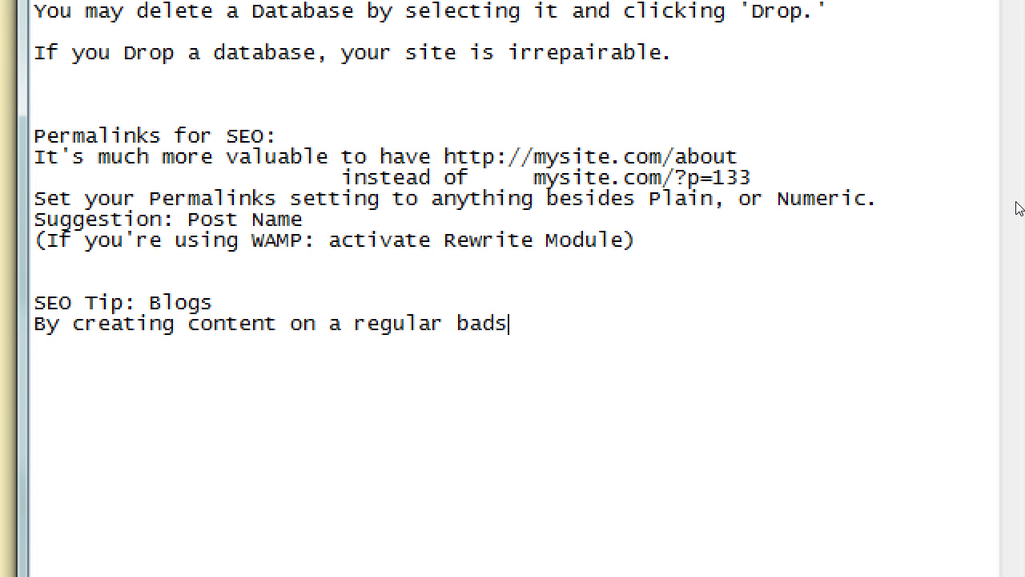
key("BackSpace")
key("BackSpace")
type("sis, you can get better")
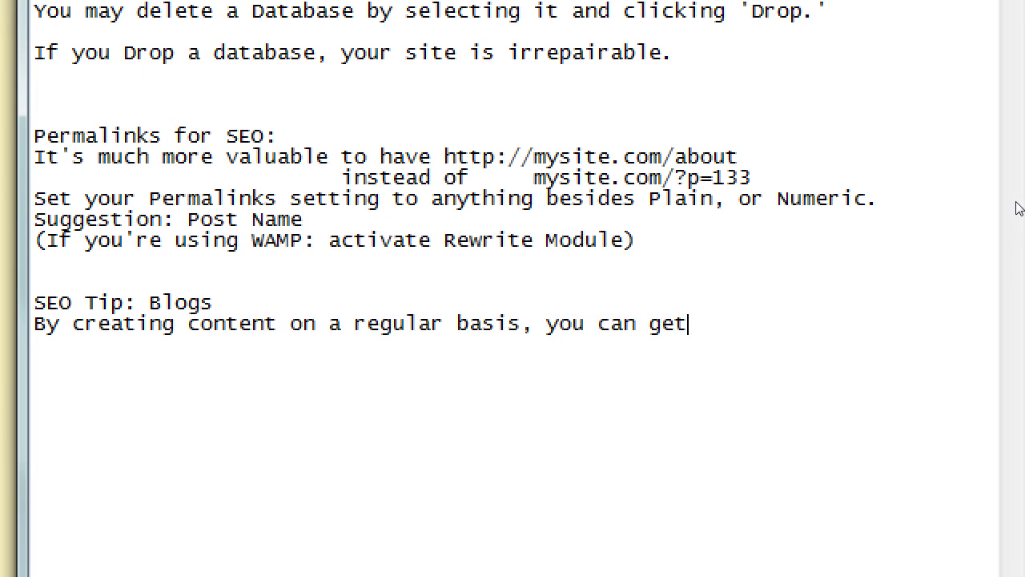
type("SE ranging")
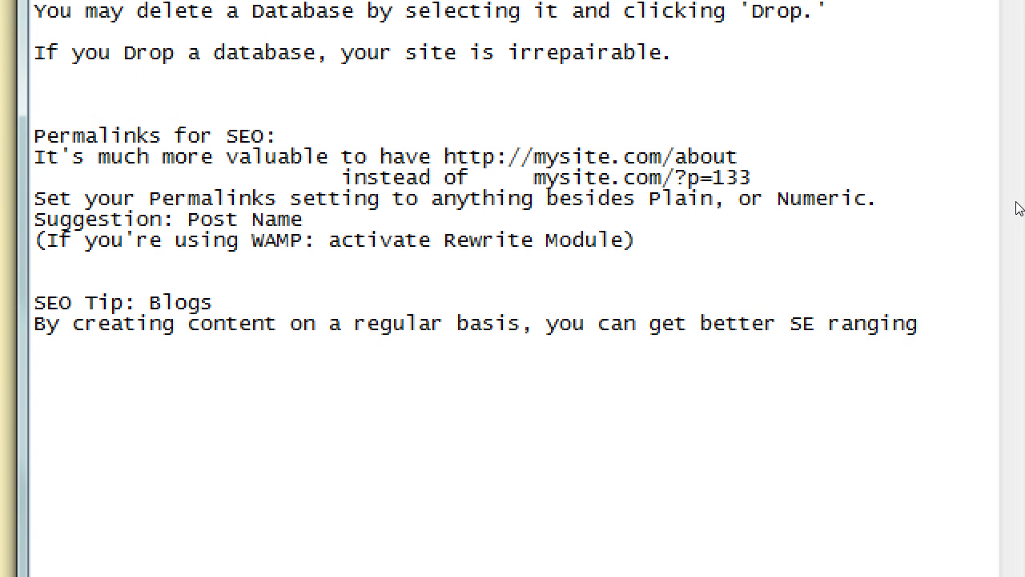
key("BackSpace")
key("BackSpace")
key("BackSpace")
key("BackSpace")
type("king")
Step: Add the indented lines "Once per month: 100 words" and "Create articles using keywords to help you get found" below the SE ranking sentence
key("Tab")
type("Once per month: 100 words")
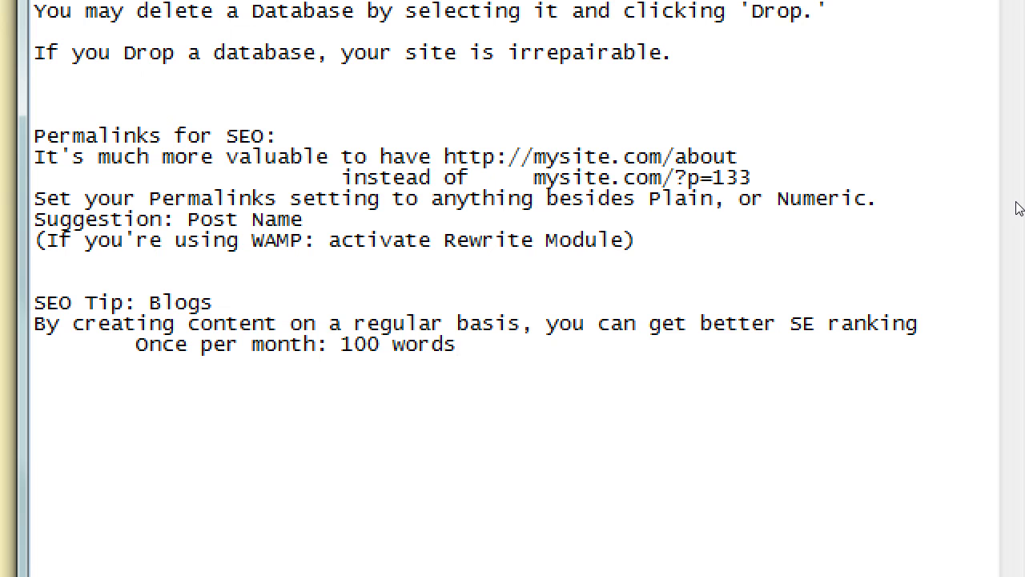
key("Return")
key("Tab")
type("Create arti")
type("dcl")
key("BackSpace")
key("BackSpace")
key("BackSpace")
type("c")
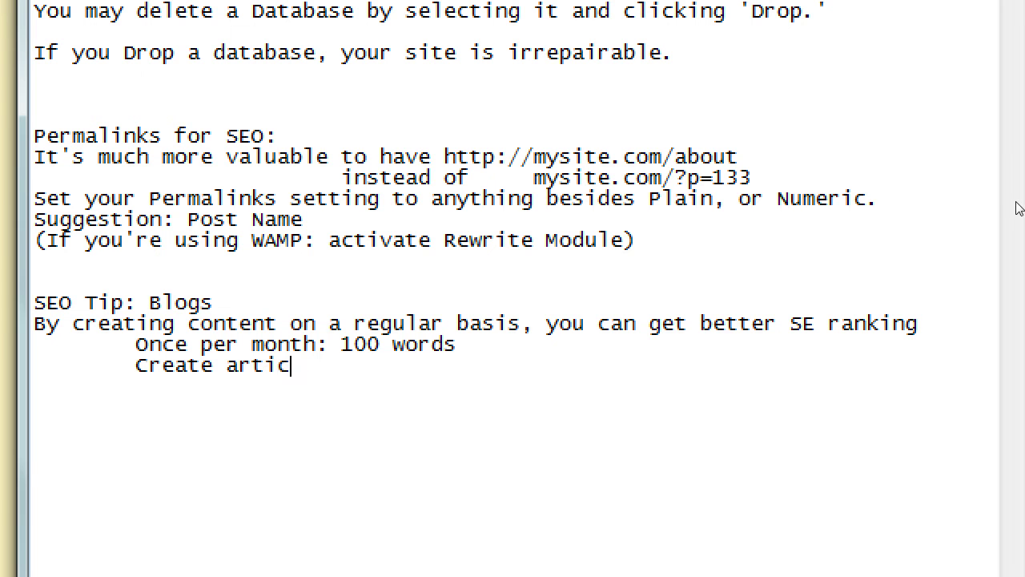
type("les using keywrods")
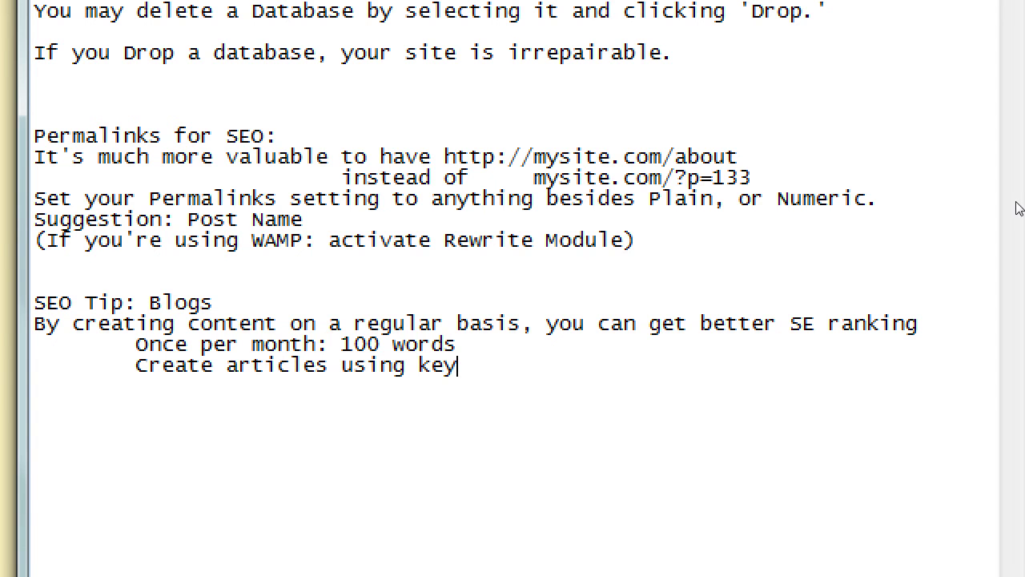
key("BackSpace")
key("BackSpace")
key("BackSpace")
key("BackSpace")
type("ords to help you get found")
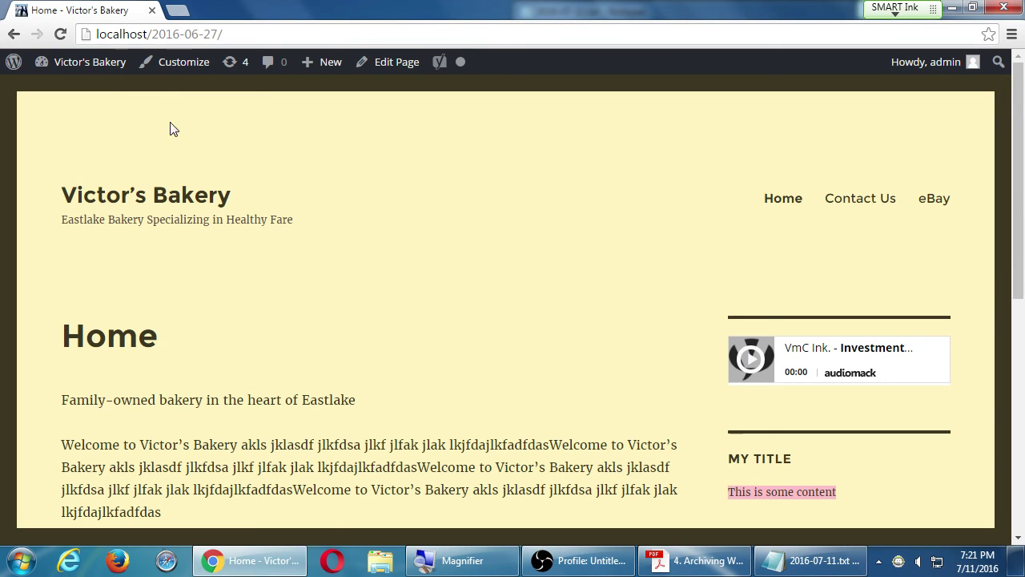
Step: Switch to Chrome, view the bakery's list of posts in the WordPress admin, and look through the site's home page for blog content
mouse_move(92, 69)
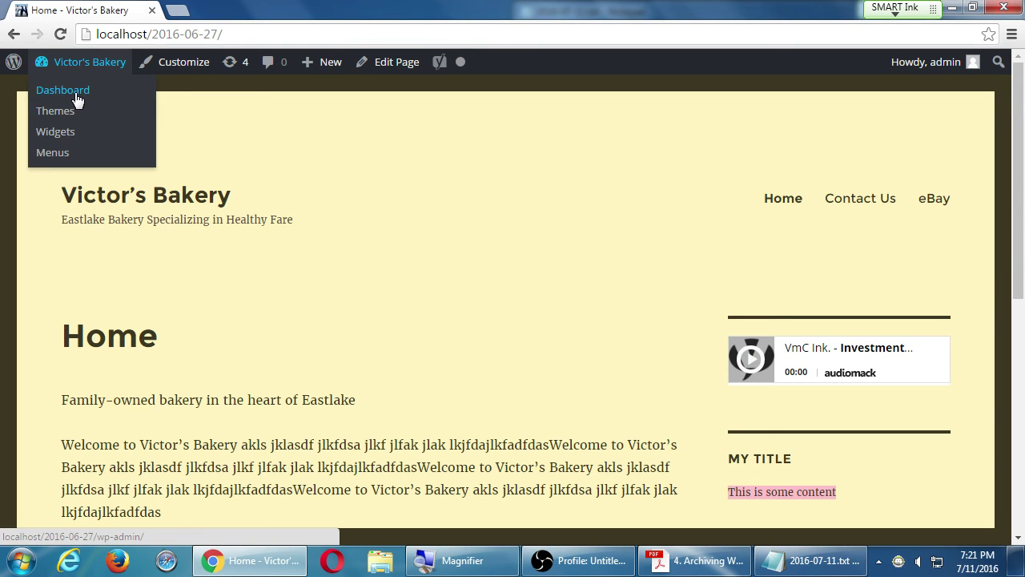
left_click(76, 95)
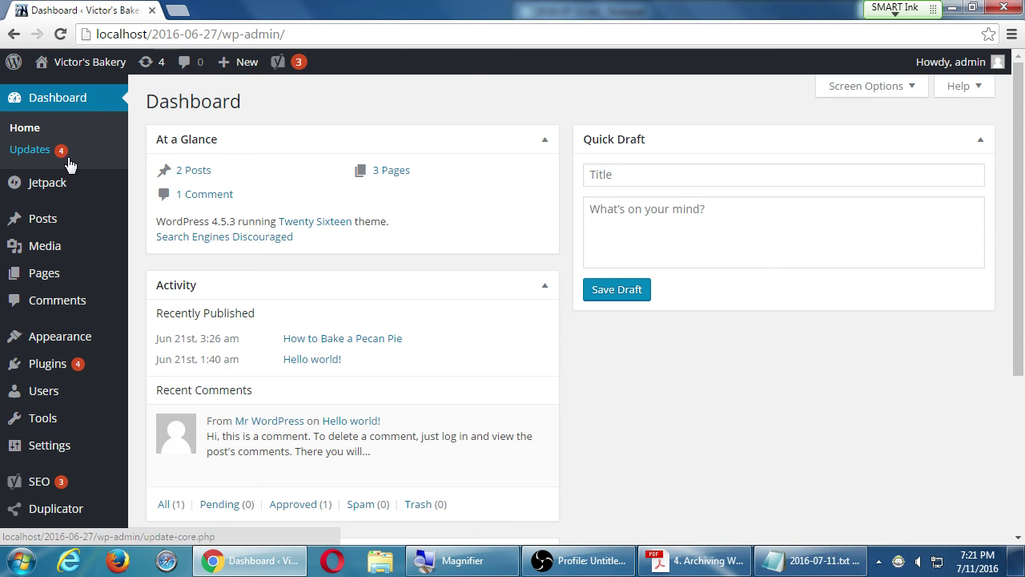
left_click(50, 229)
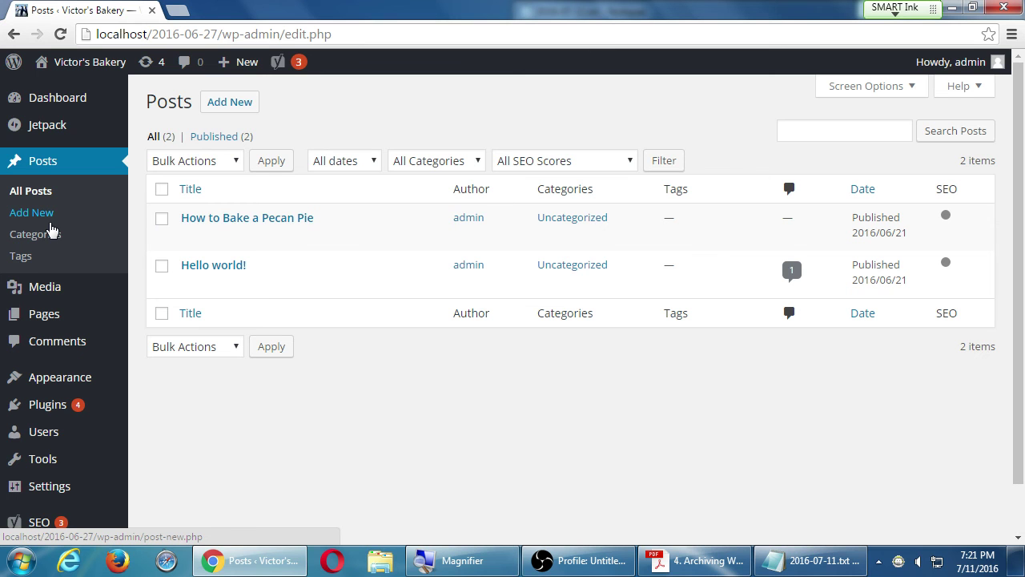
mouse_move(332, 245)
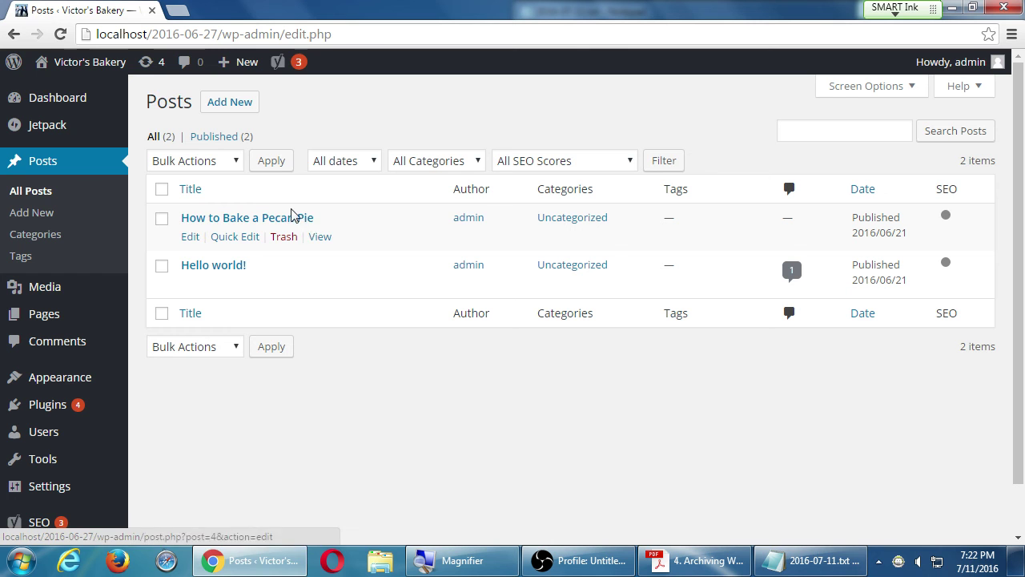
left_click(93, 71)
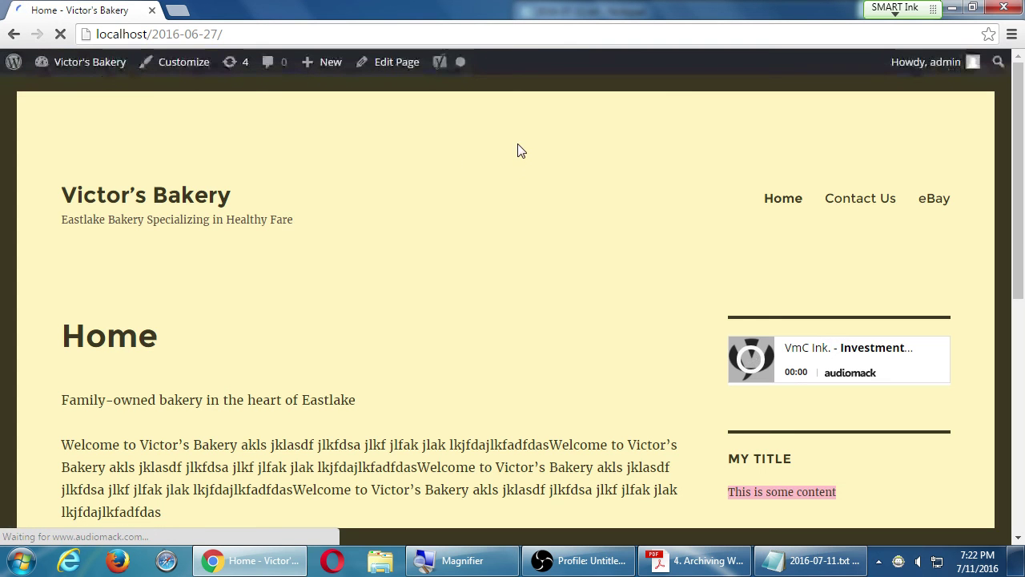
scroll(440, 273, "down", 8)
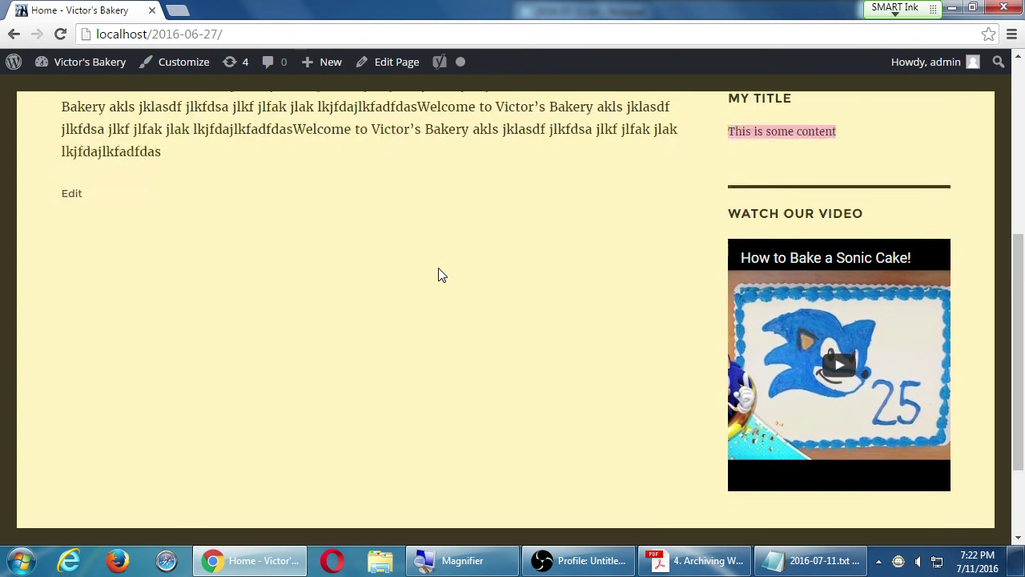
scroll(439, 272, "up", 8)
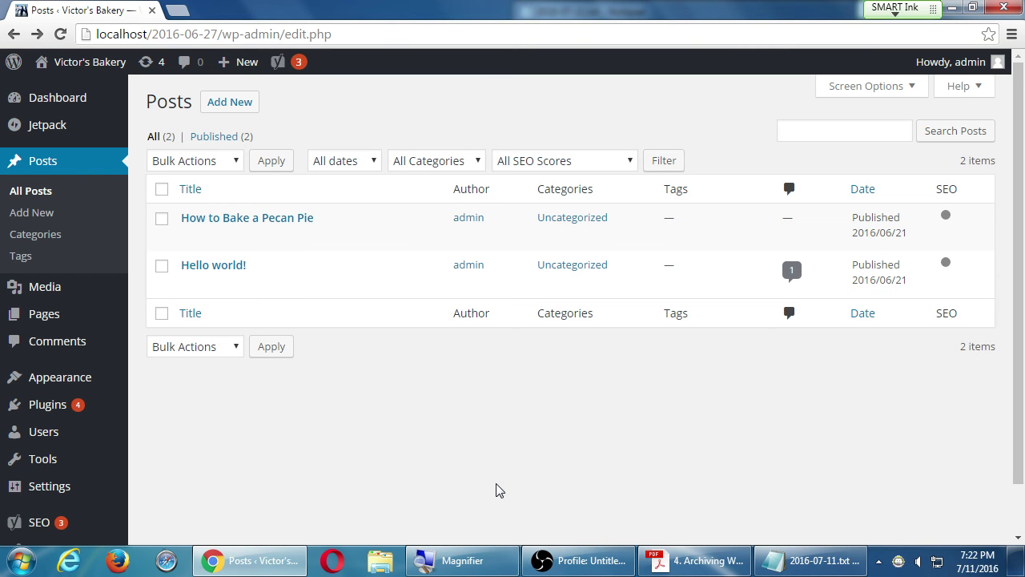
Step: Return to the Notepad notes and, after a blank line, add "Set your Blog placeholder in the Reading Settings"
left_click(809, 561)
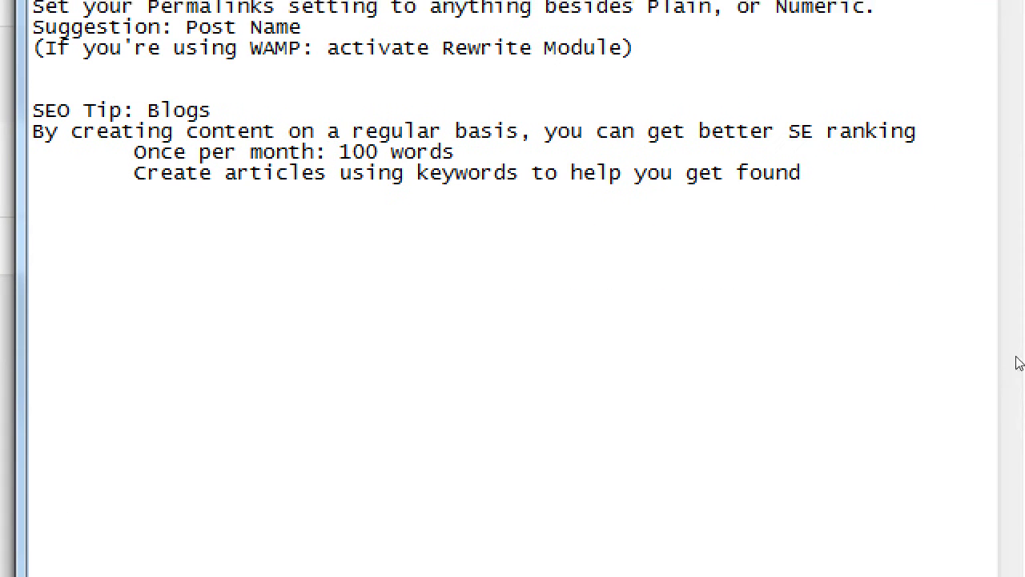
key("Return")
key("Return")
type("Set your Blog placeh")
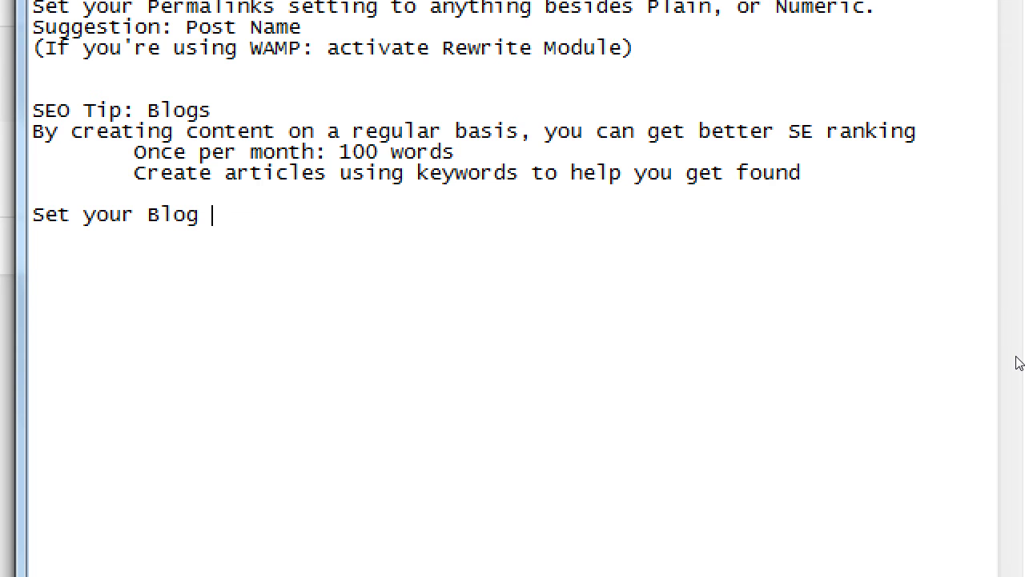
type("older in")
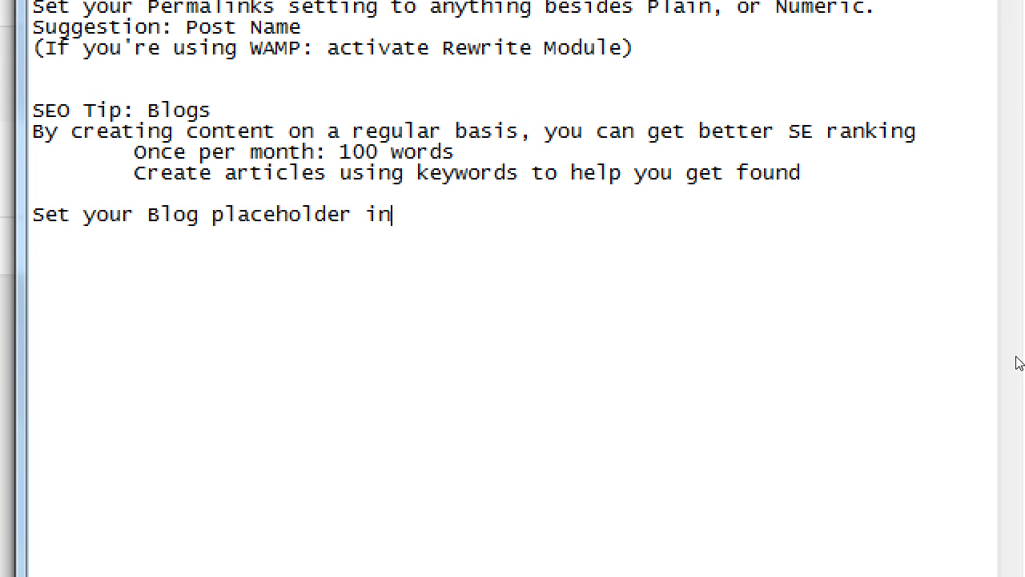
type(" the Reading Settings")
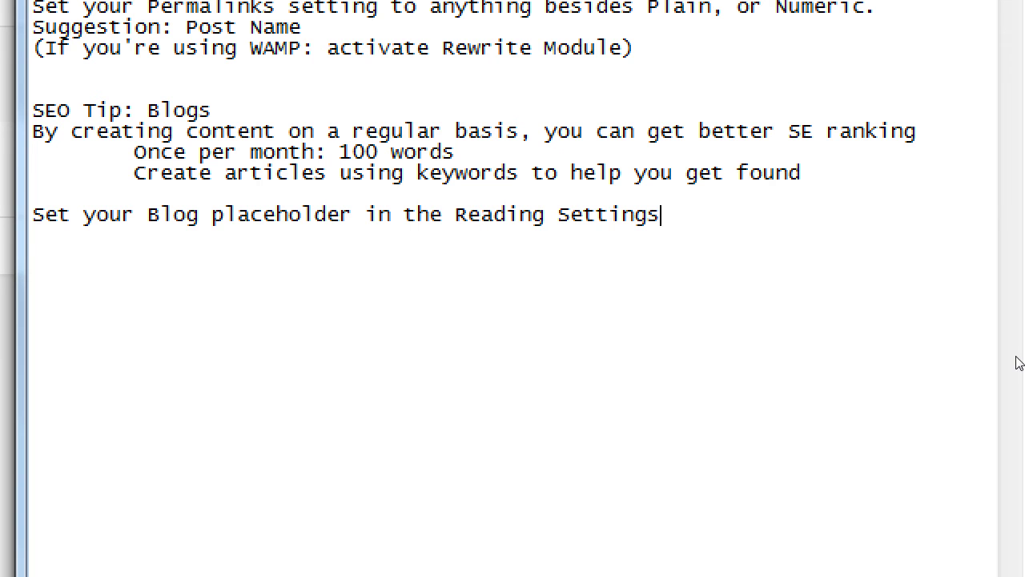
Step: Add the lines "Set your Blog placeholder in the Menu of the site" and "Write Aritcles" below the Reading Settings line
key("Return")
type("Set your Blog P")
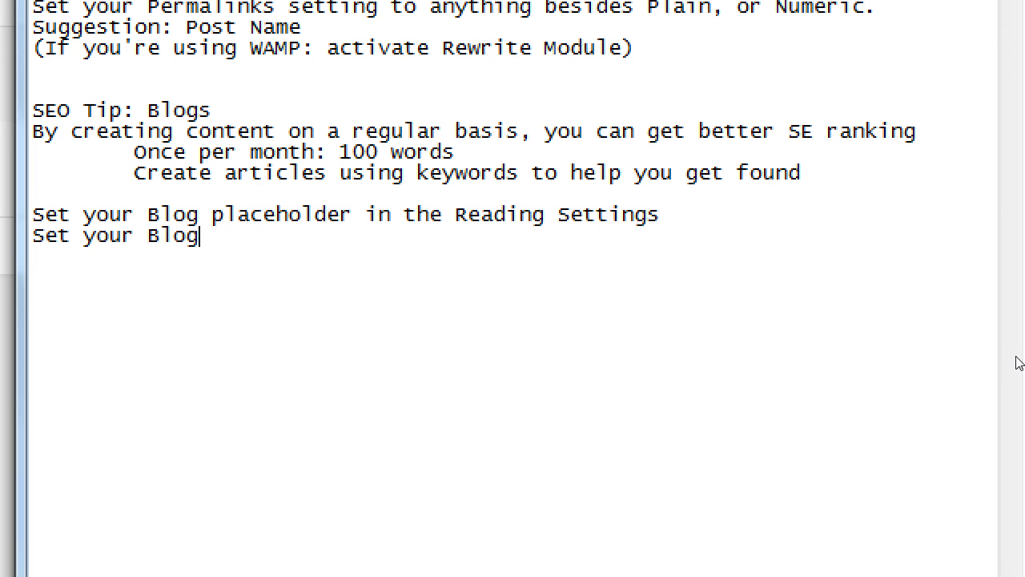
key("BackSpace")
type("placeholder in the ")
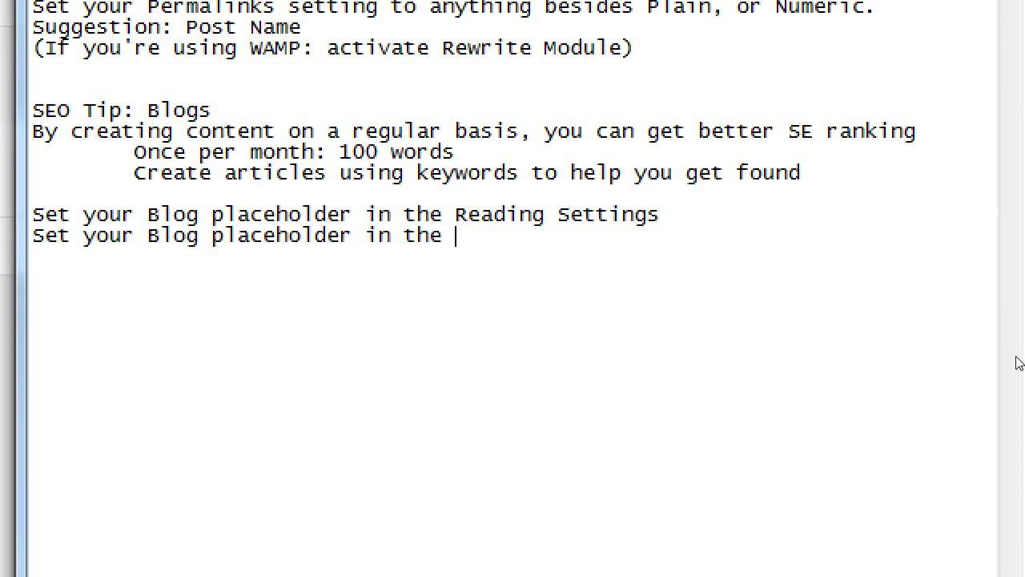
type("Menu of the site")
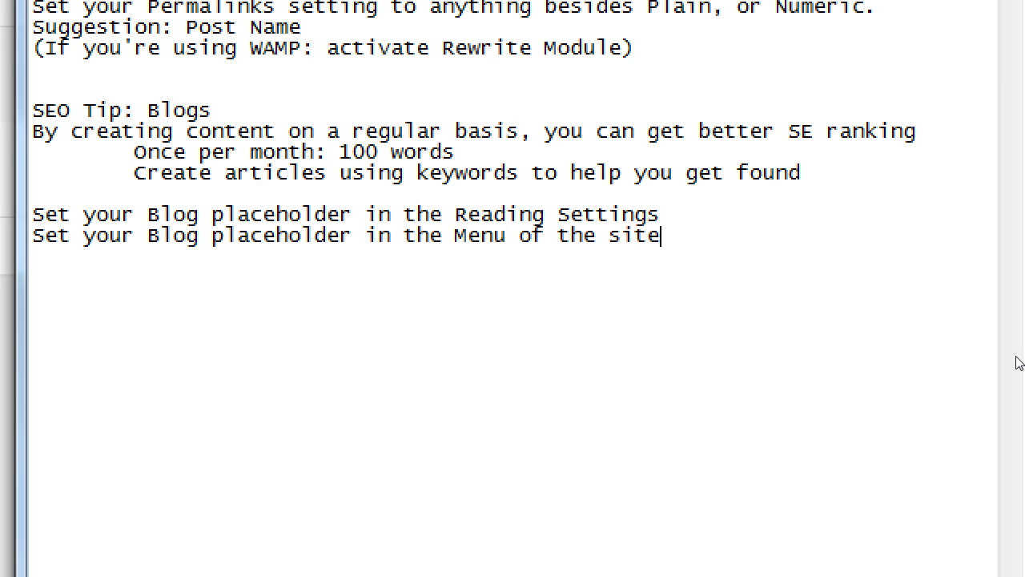
key("Return")
type("Write Aritcles")
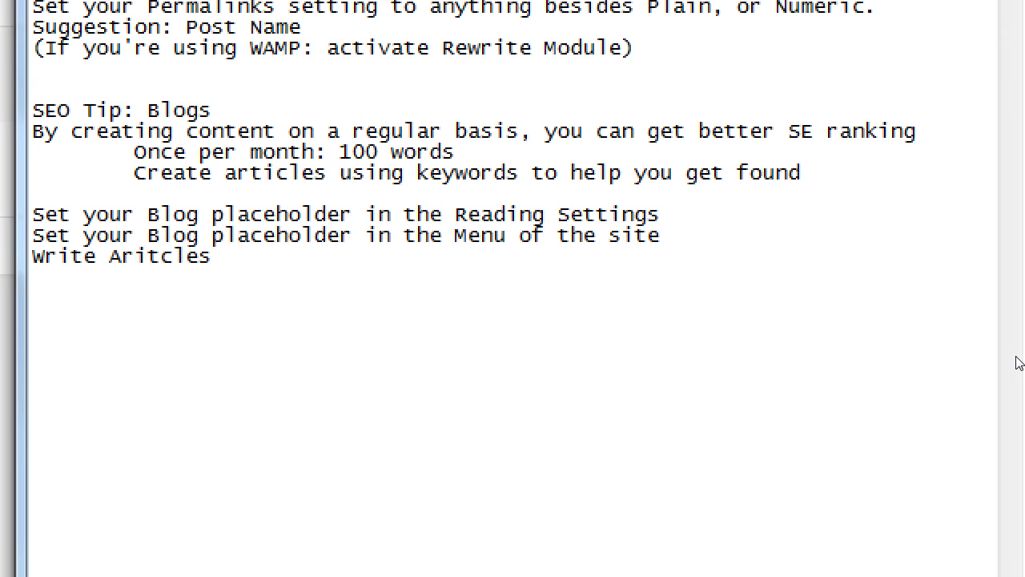
Step: Insert the line "Create a Blog placeholder Page" above the Reading Settings line
key("Up")
key("Up")
key("Up")
key("Return")
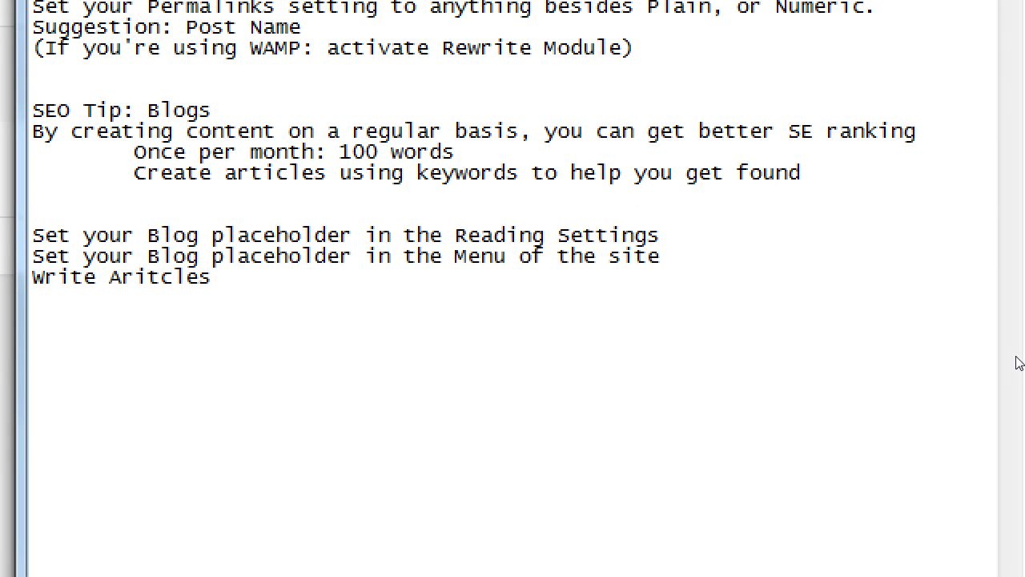
type("Create a Blog ")
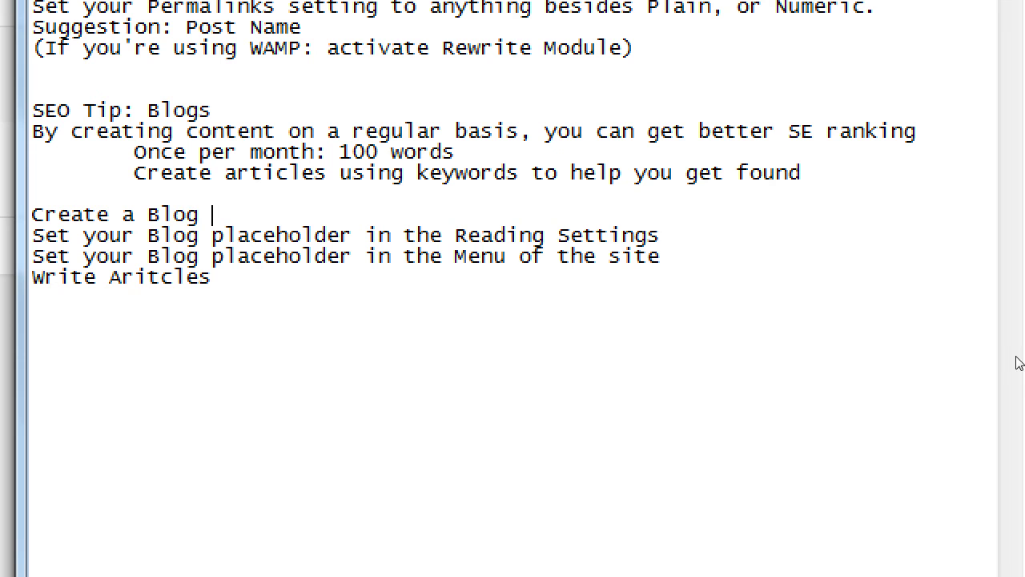
type("placeholder Page")
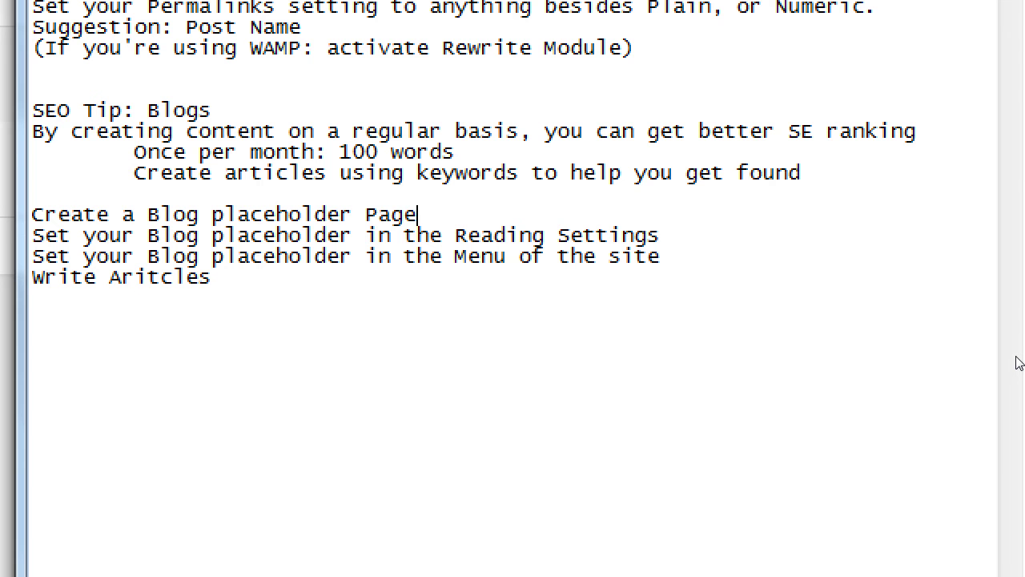
Step: Switch to Chrome and view the site's list of pages, followed by its list of posts
key("super+minus")
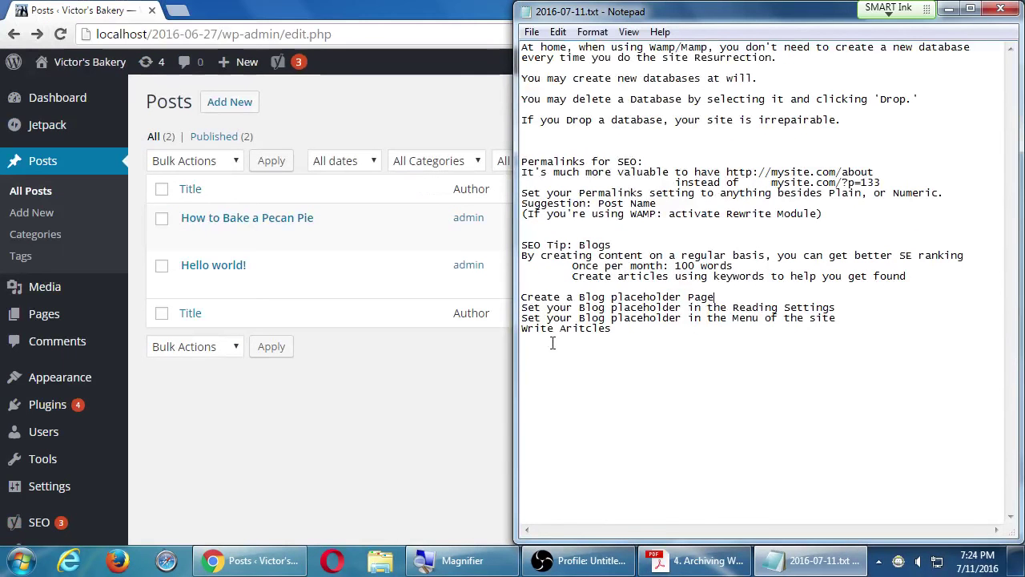
left_click(58, 318)
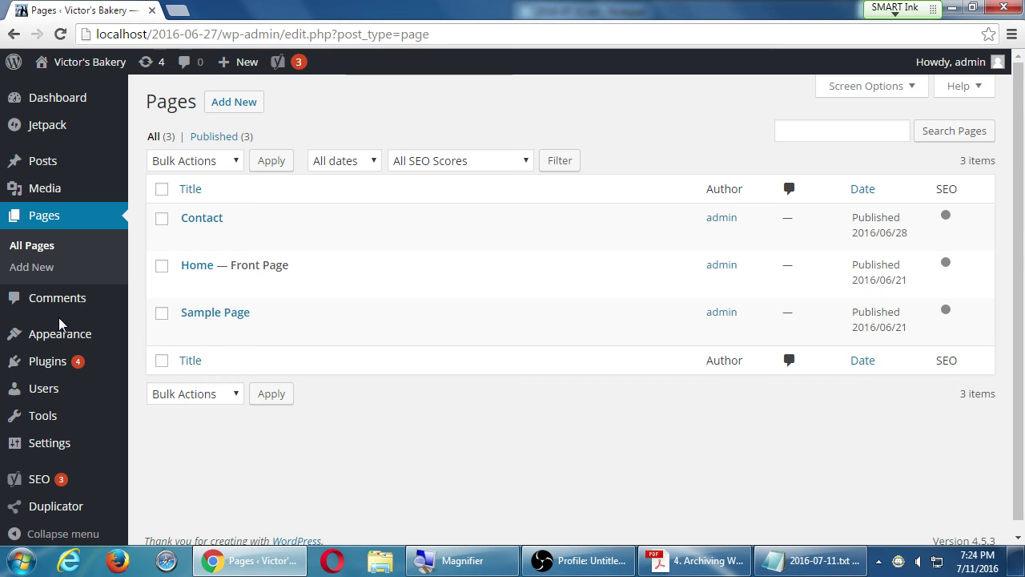
left_click(48, 172)
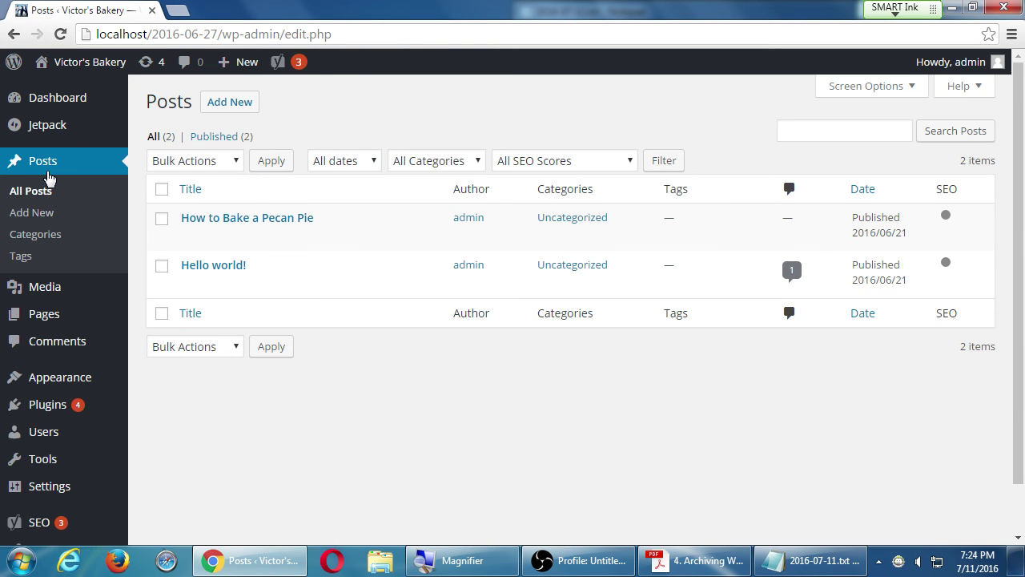
Step: Start a new WordPress page titled "Blog" and place the cursor in its content area
left_click(80, 321)
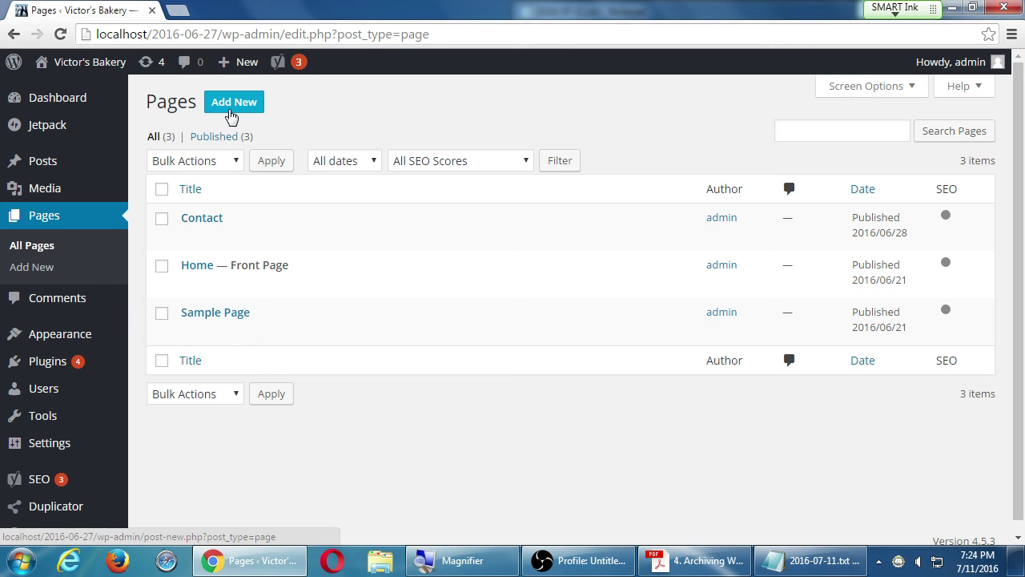
left_click(230, 114)
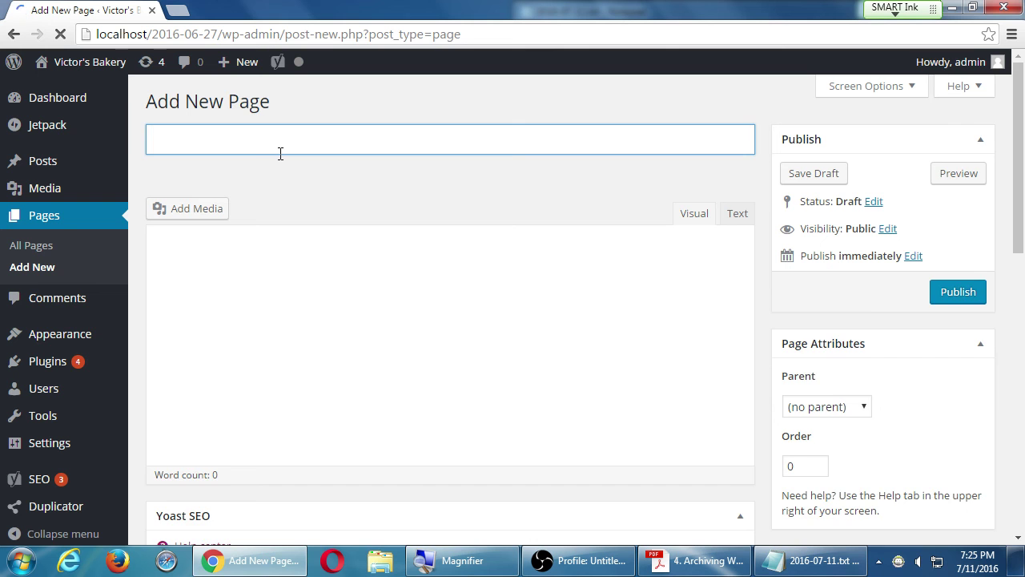
type("Blog")
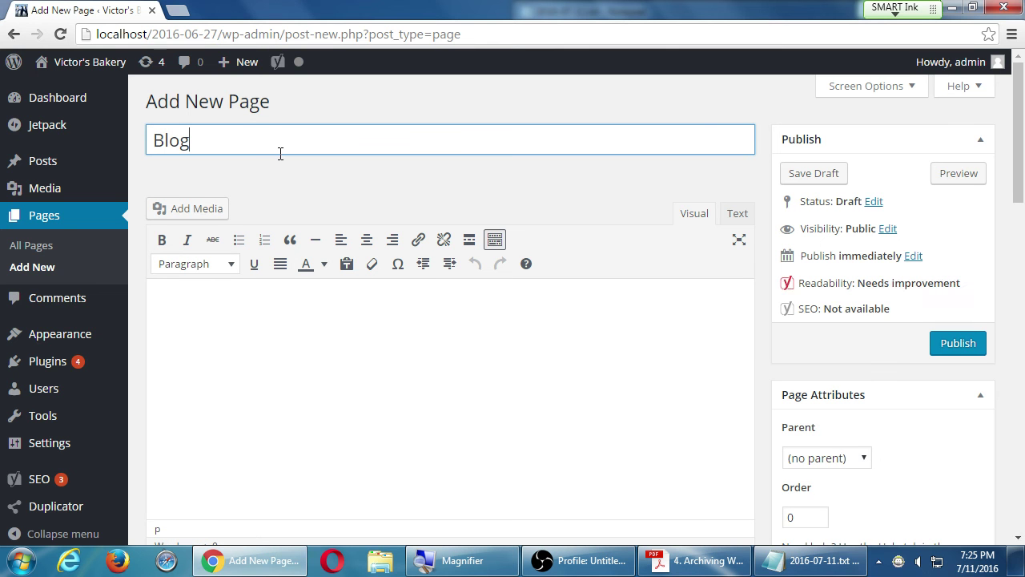
left_click(338, 357)
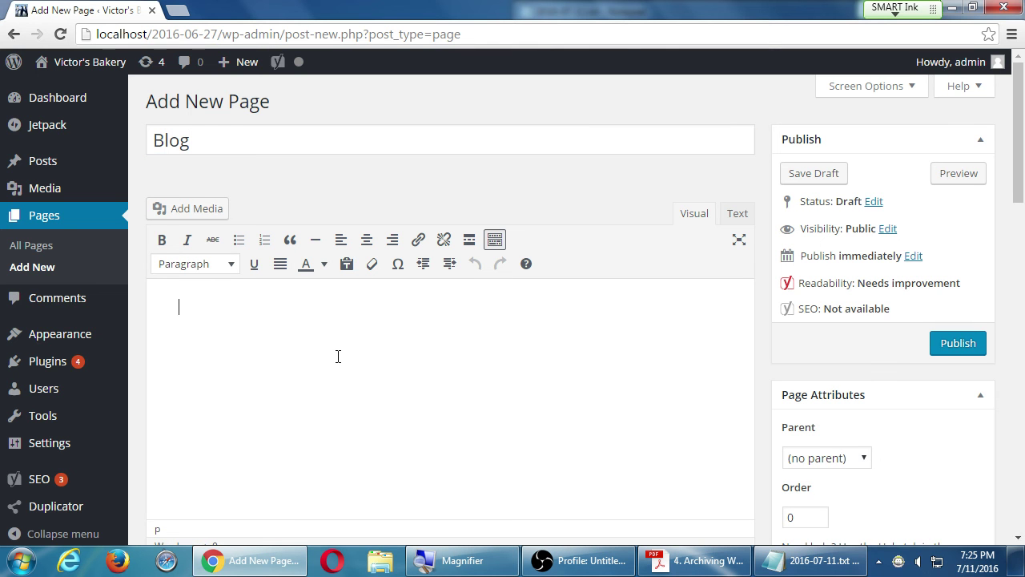
Step: Enter "Our articles" as the Blog page's content and publish the page
type("Our articles")
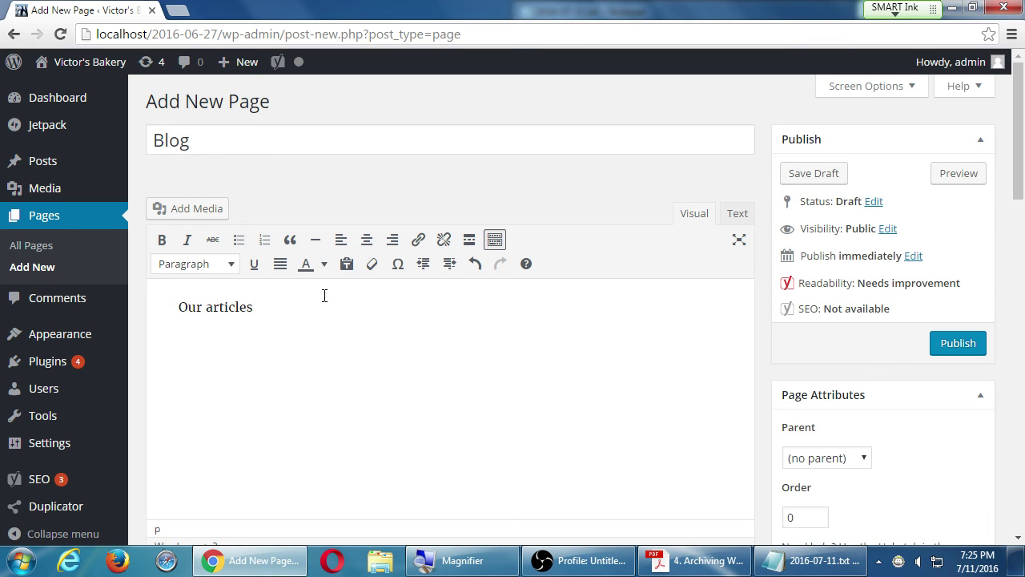
key("shift+Tab")
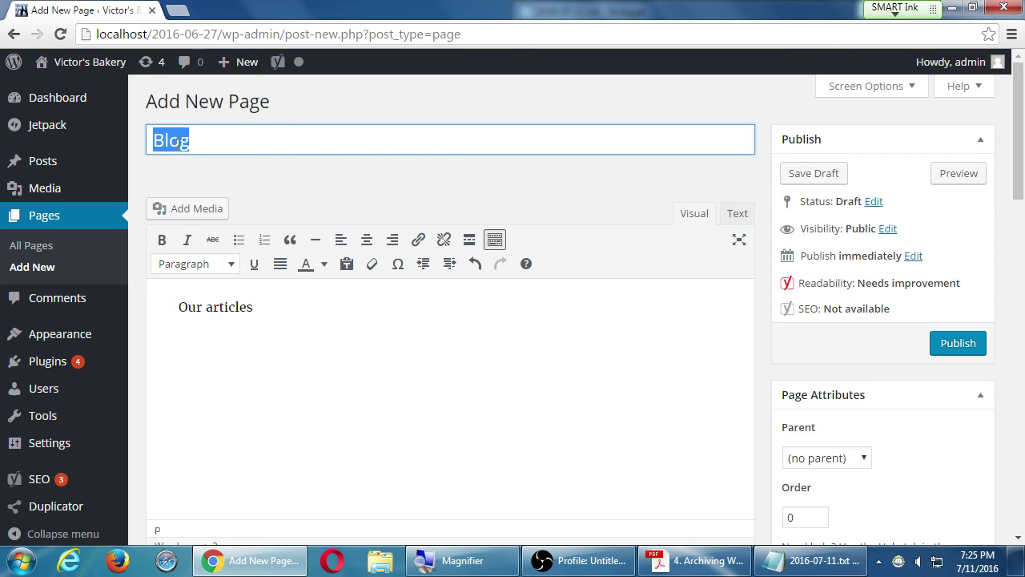
left_click(257, 329)
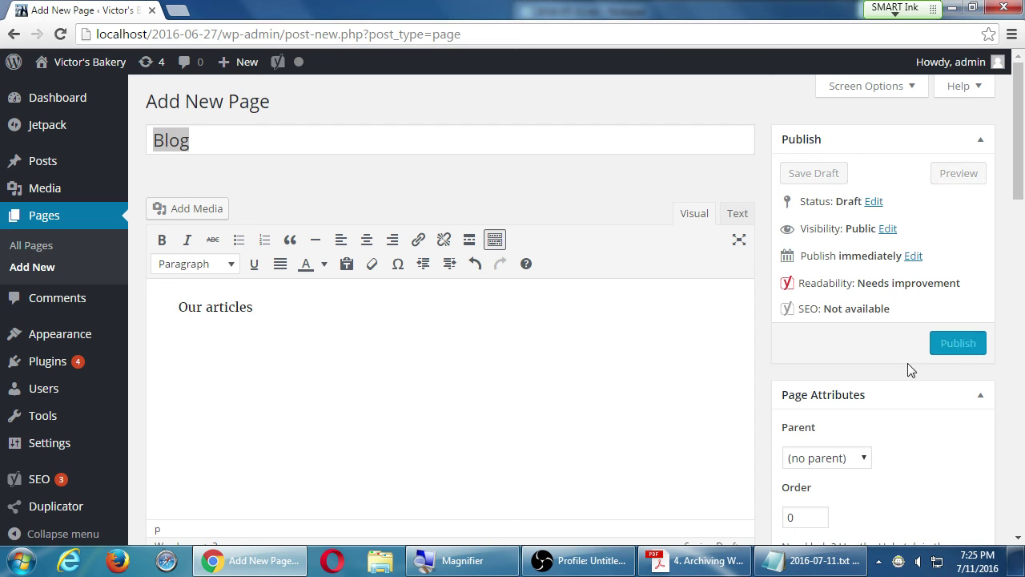
left_click(958, 346)
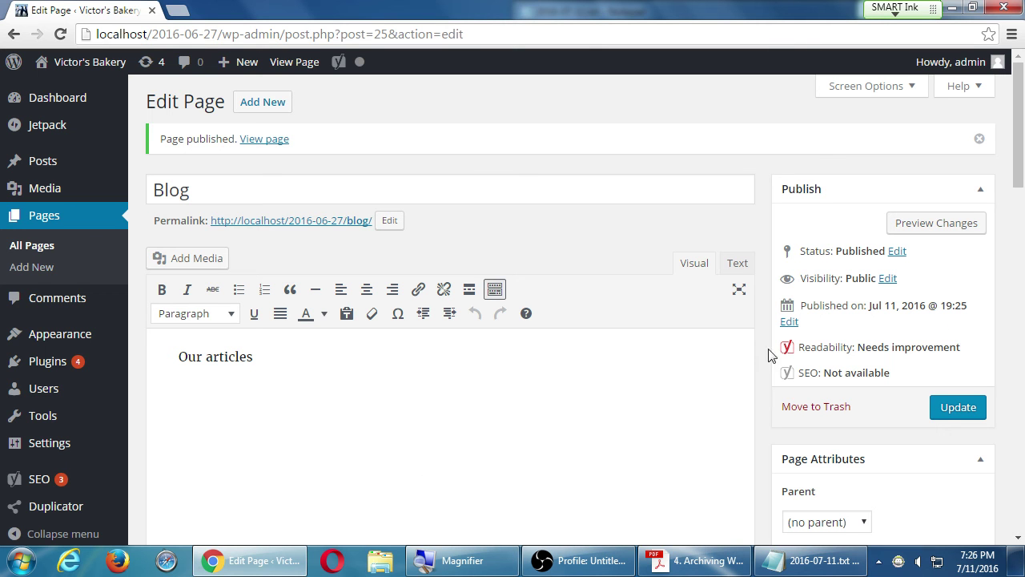
Step: Switch to the Notepad notes and highlight the Blog placeholder Page line, followed by the Reading Settings line
left_click(829, 567)
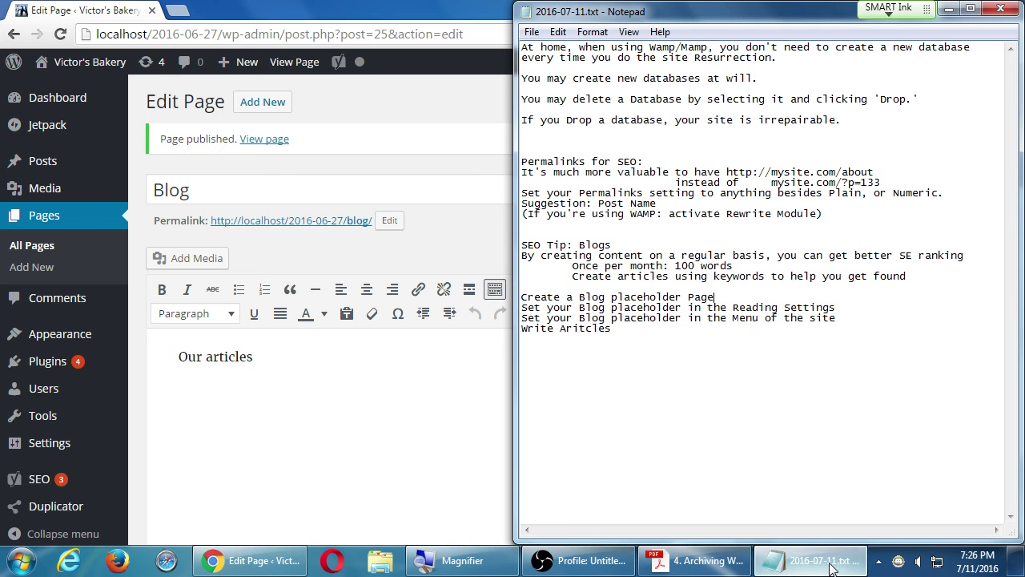
left_click_drag(544, 293, 704, 297)
left_click_drag(547, 308, 816, 305)
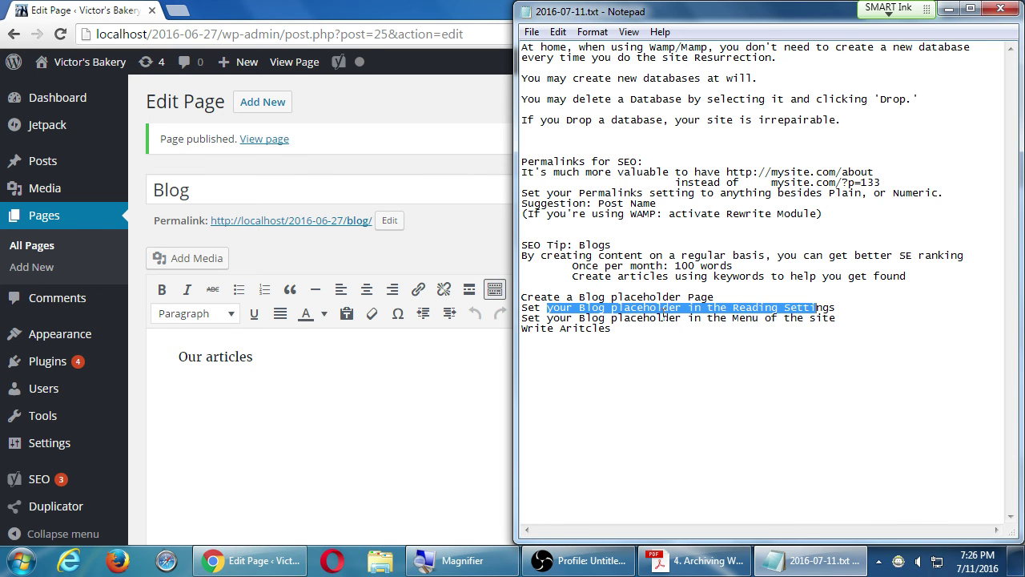
Step: Switch back to Chrome and open the site's Reading Settings, magnifying the front page display options
left_click(473, 248)
key("super+plus")
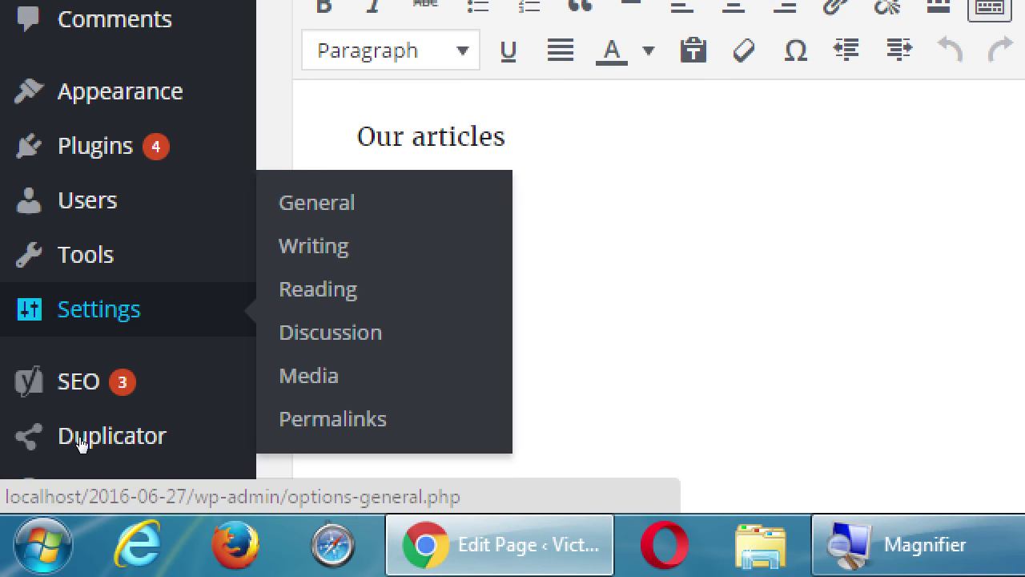
key("Tab")
key("Tab")
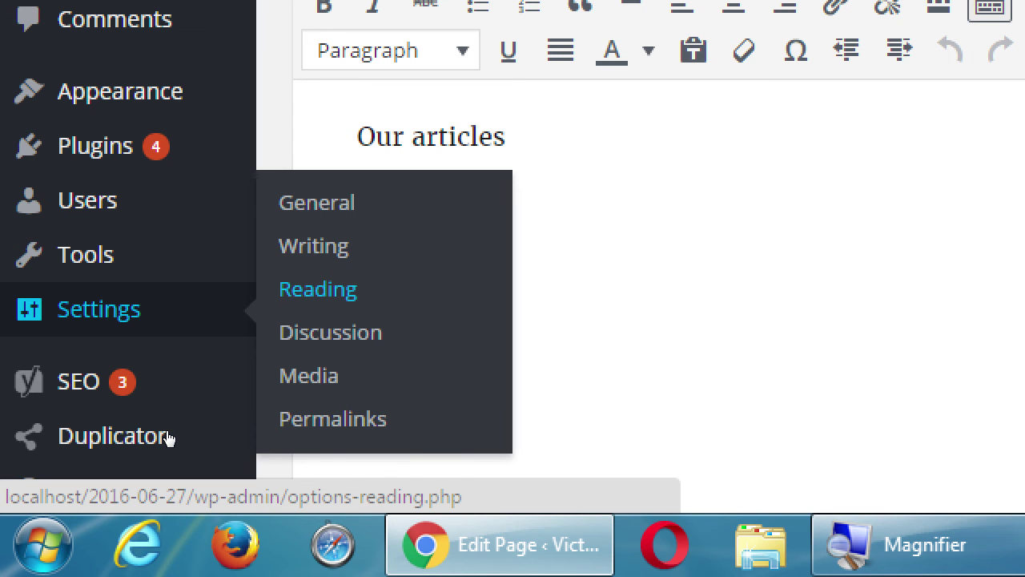
key("Return")
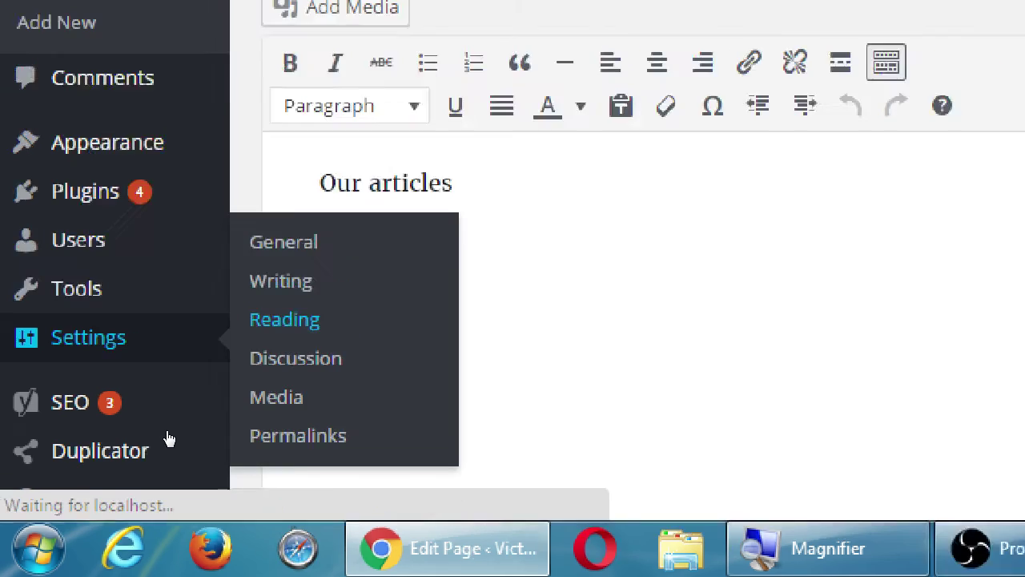
key("super+minus")
key("super+plus")
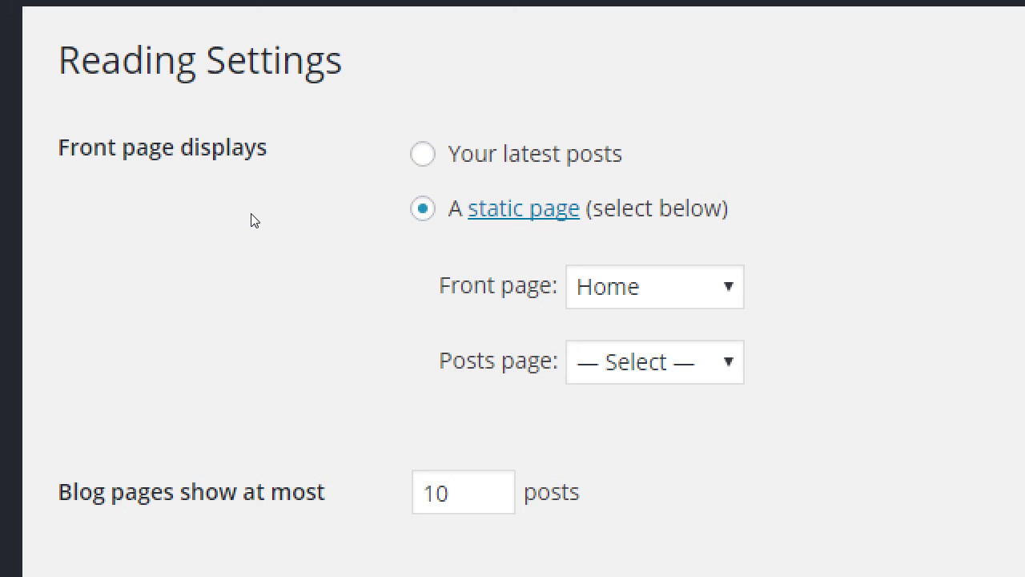
Step: Set the Posts page to Blog and save the Reading Settings
key("alt+Down")
key("Down")
key("Down")
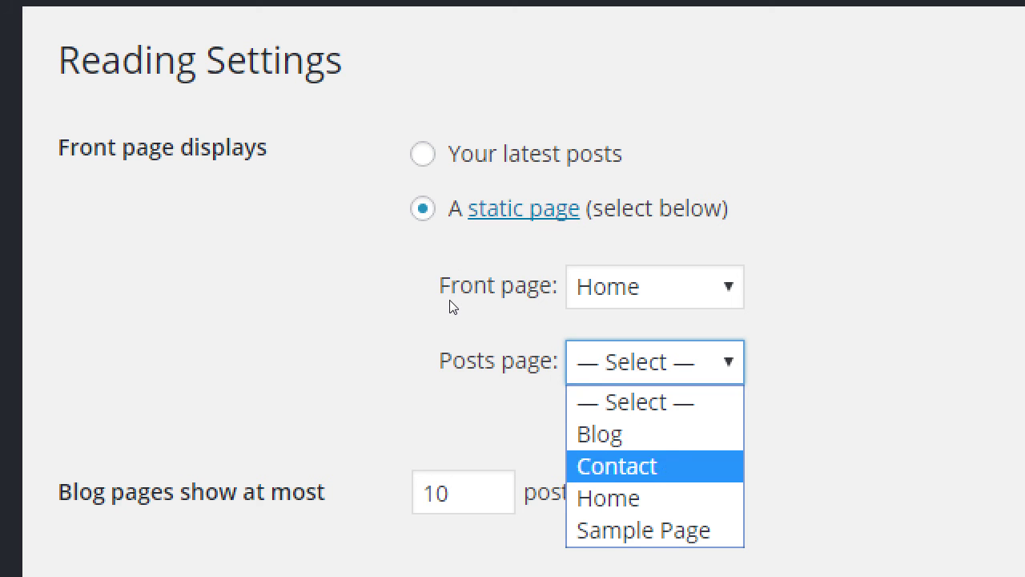
key("Up")
key("Return")
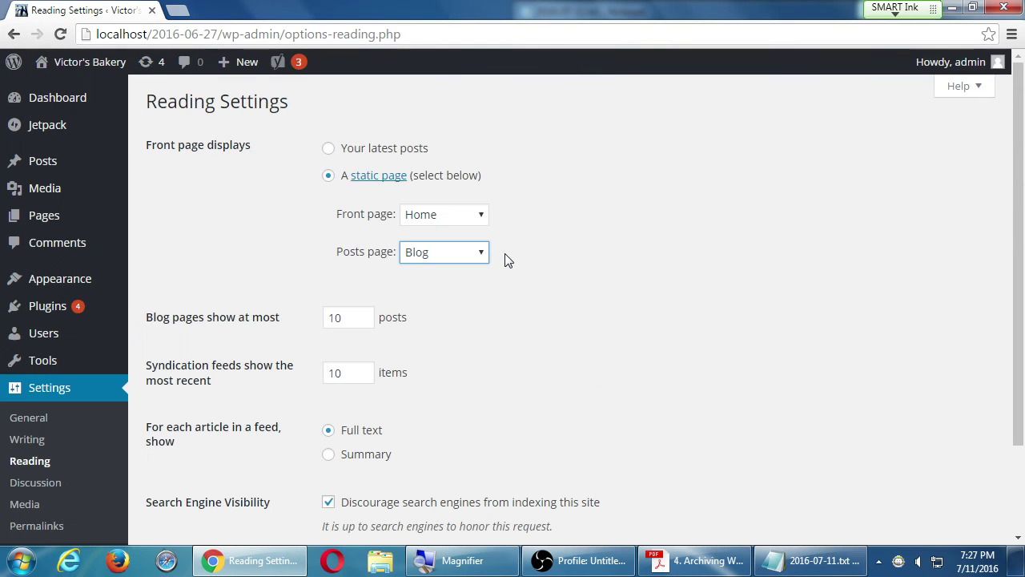
scroll(721, 276, "down", 3)
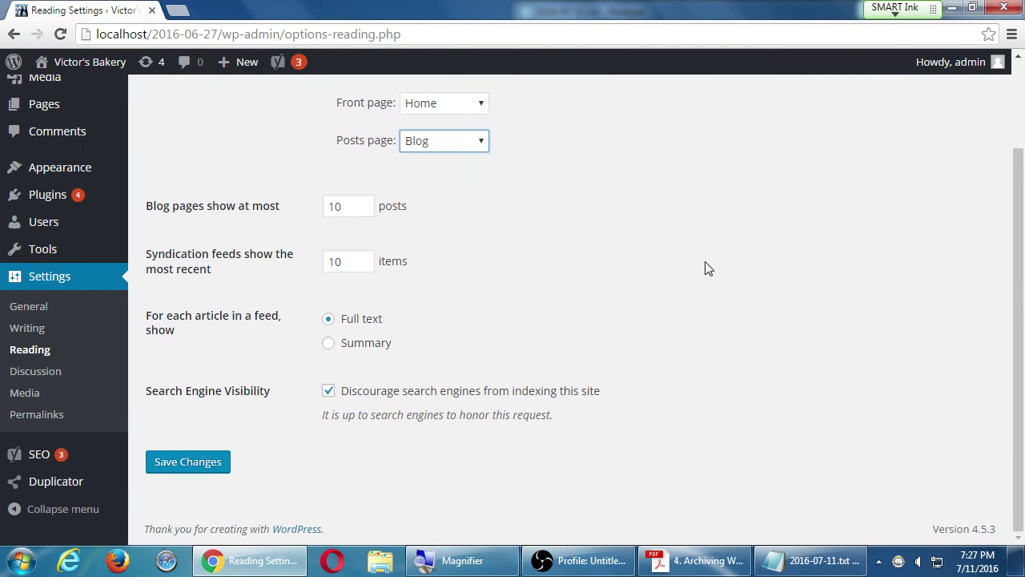
left_click(193, 467)
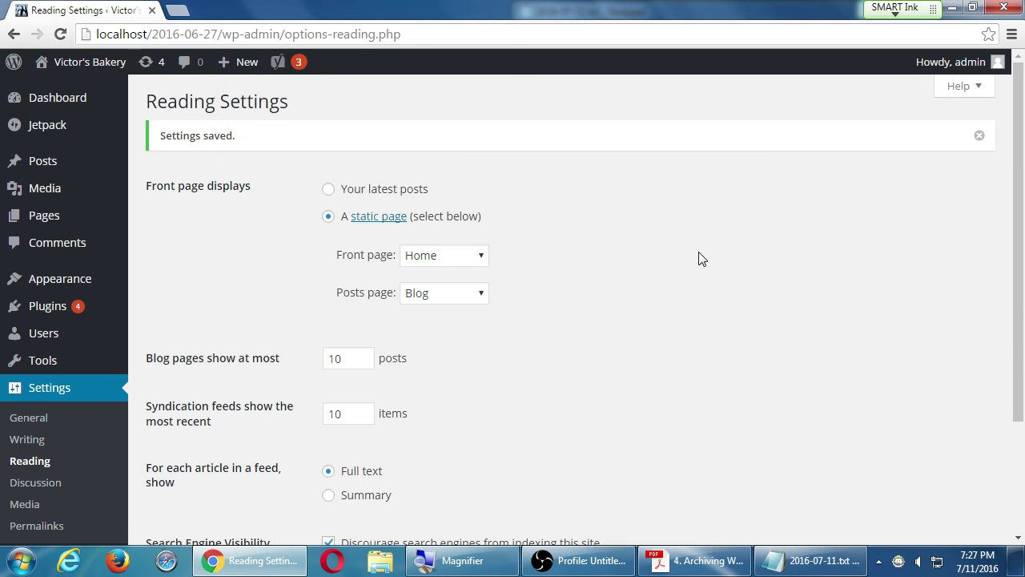
Step: Review the saved Reading Settings, including the feed options and Search Engine Visibility
scroll(679, 267, "down", 3)
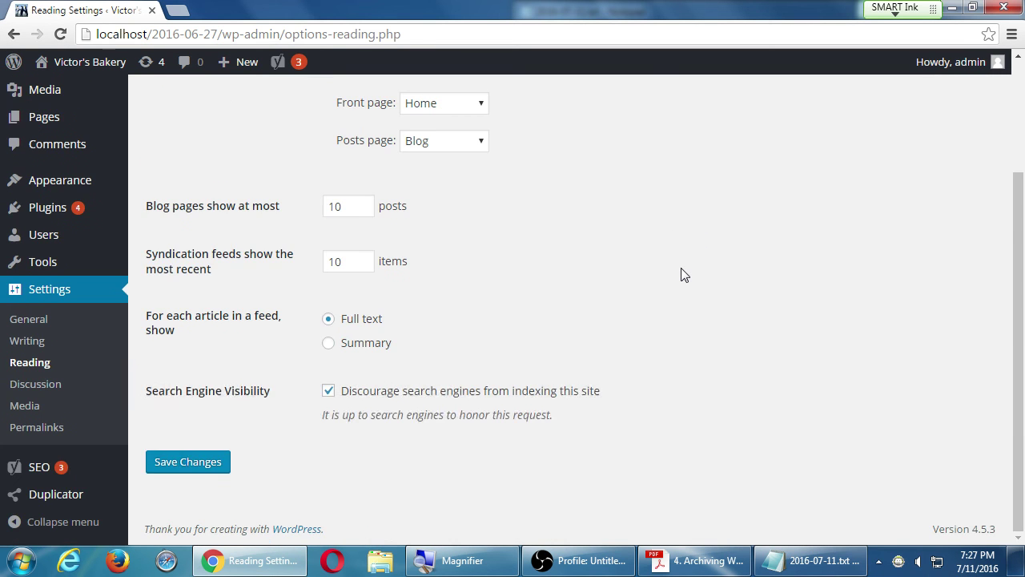
scroll(682, 275, "up", 1)
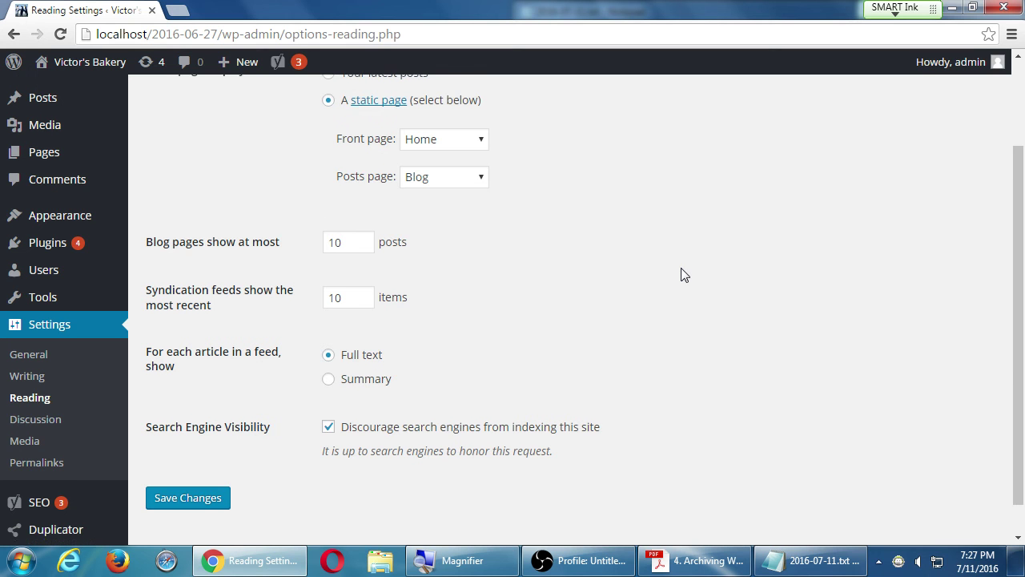
scroll(682, 275, "up", 1)
left_click_drag(1019, 370, 1019, 367)
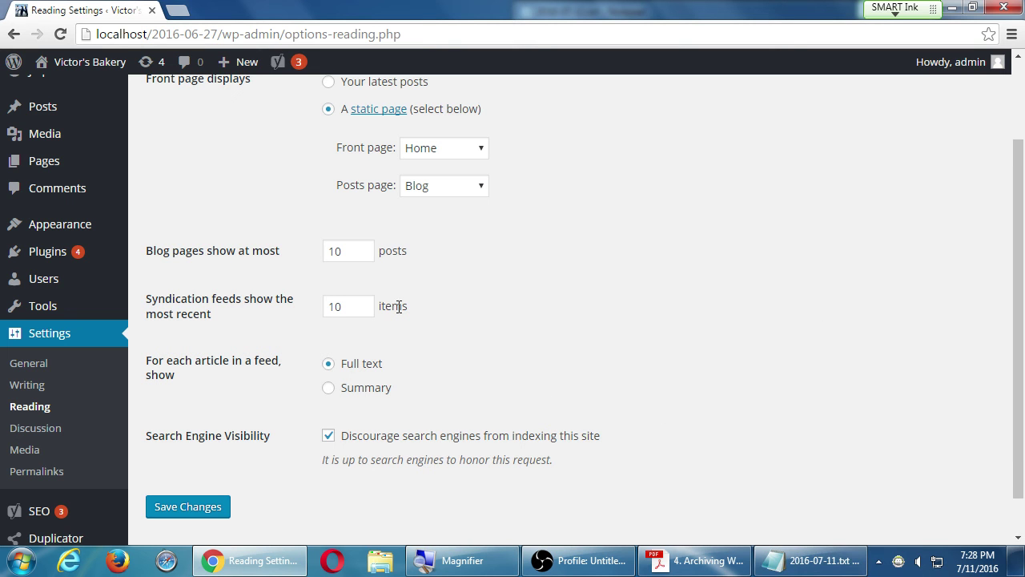
key("Return")
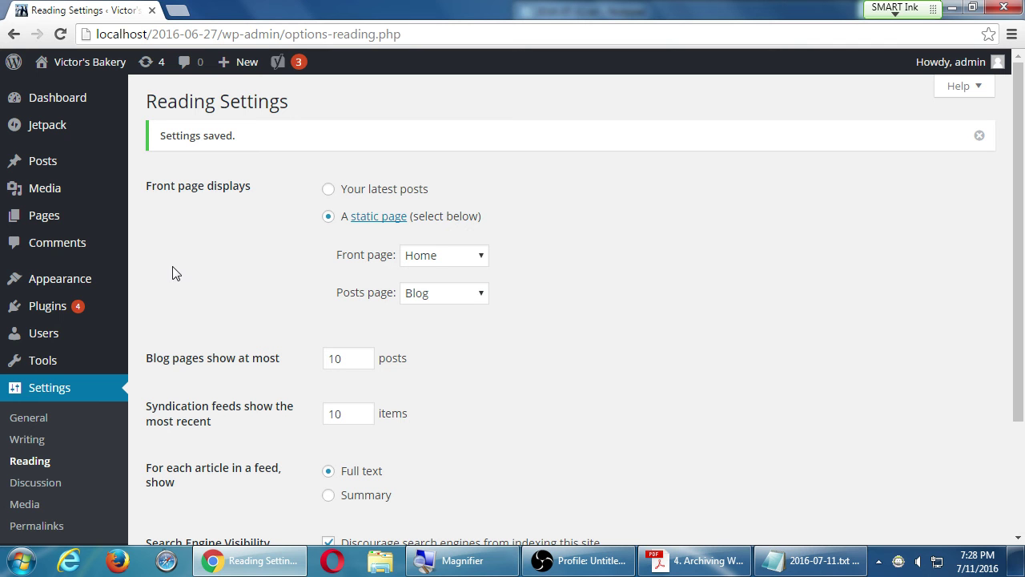
Step: Open the theme editor and examine the Twenty Sixteen stylesheet's table of contents and the template list, highlighting the Forms entry
mouse_move(114, 284)
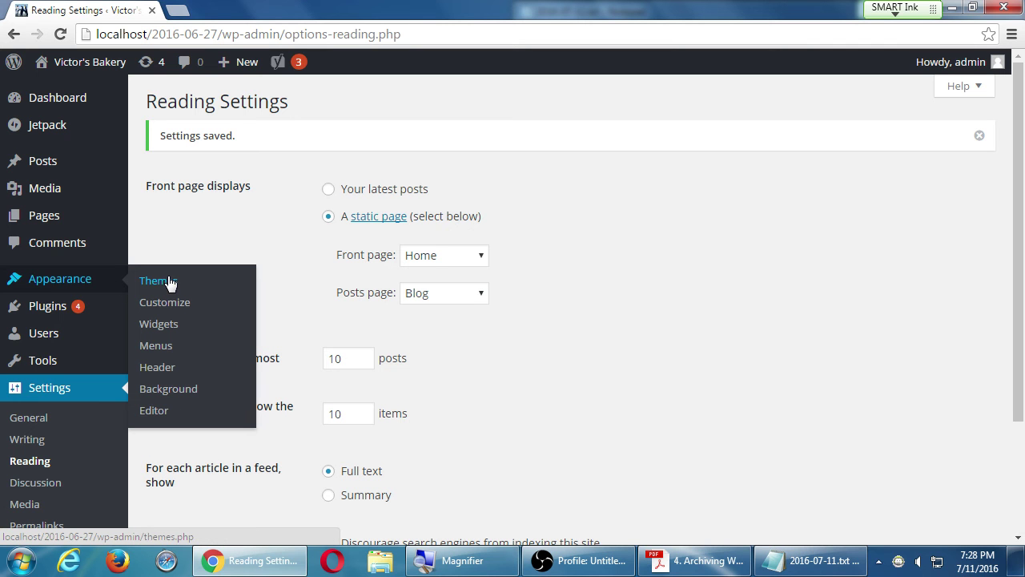
left_click(176, 419)
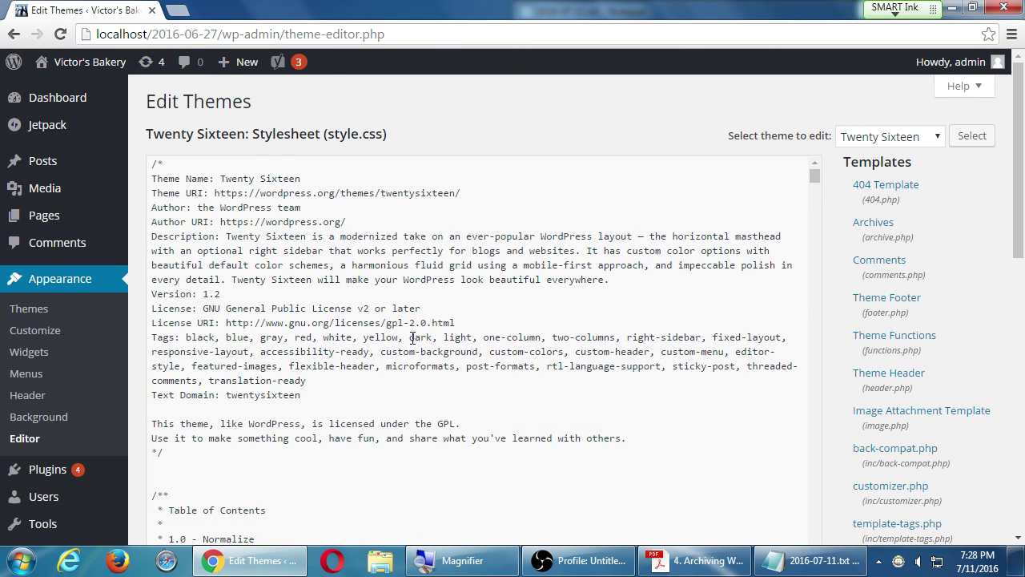
scroll(569, 378, "down", 4)
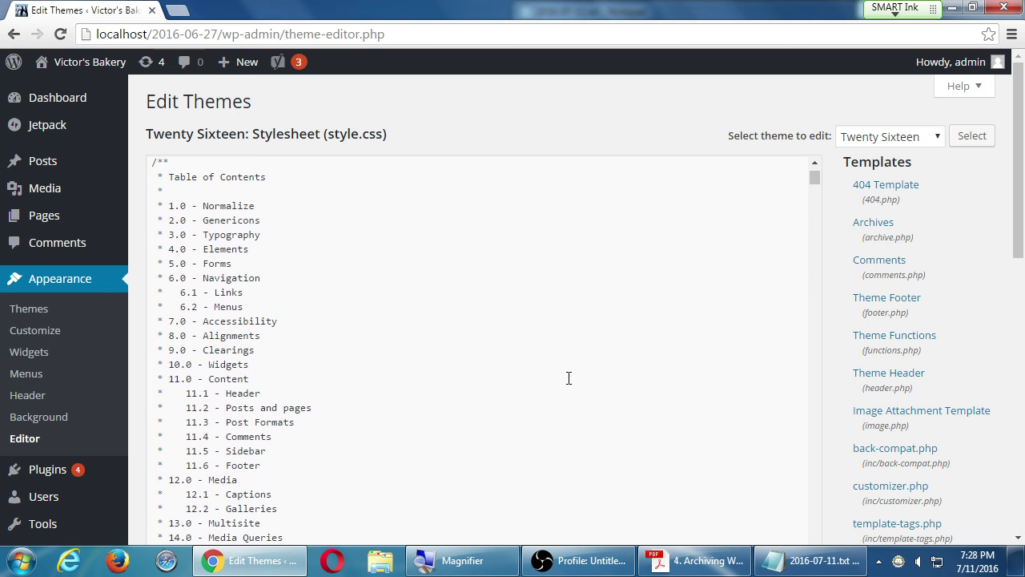
scroll(647, 358, "up", 5)
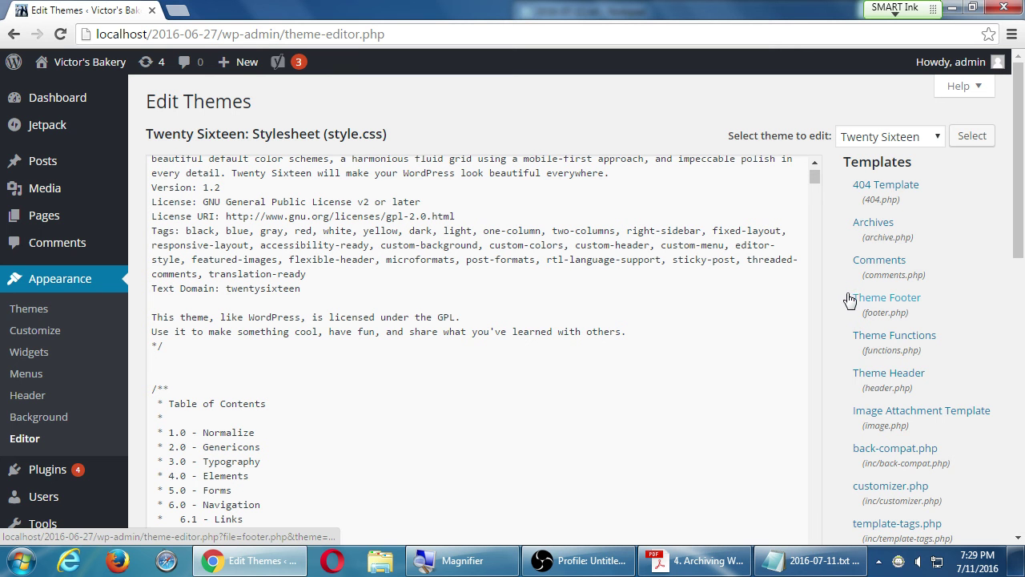
scroll(855, 298, "down", 5)
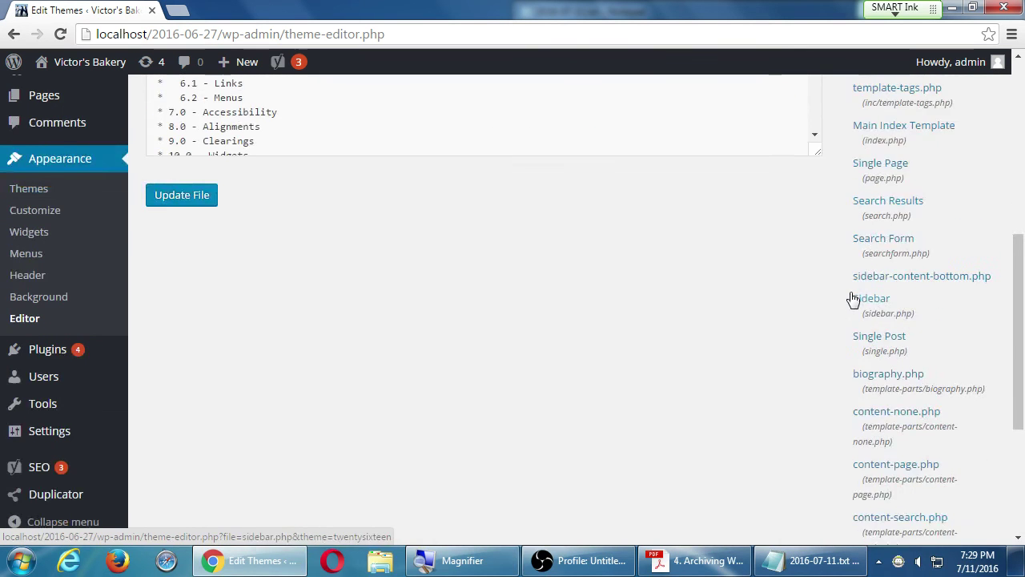
scroll(853, 298, "up", 6)
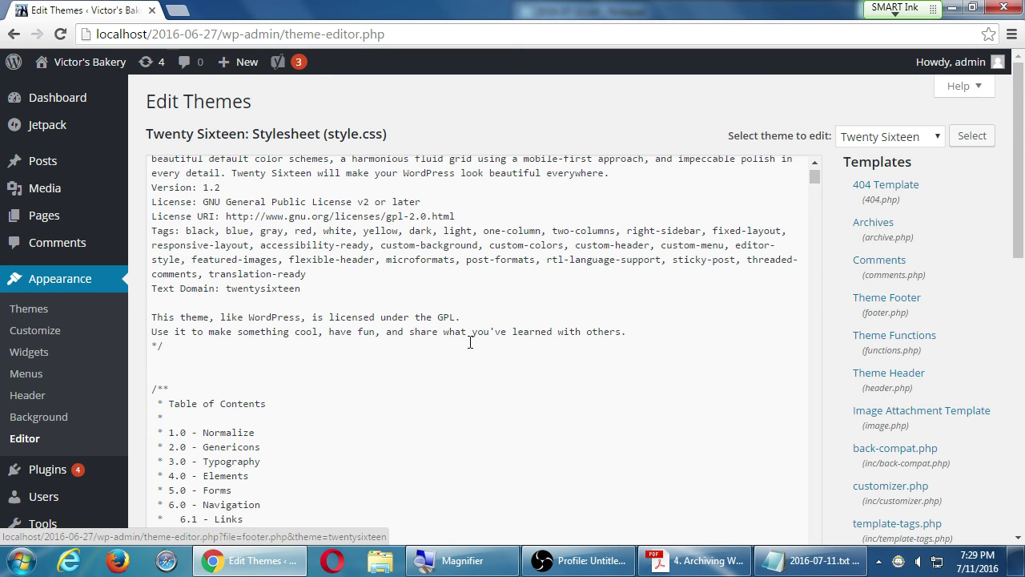
scroll(320, 316, "down", 3)
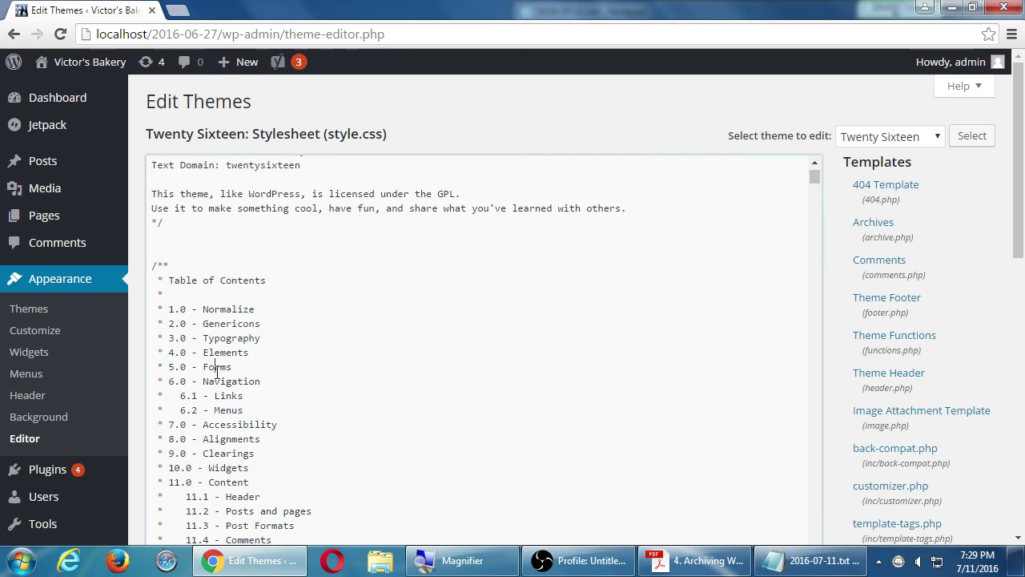
double_click(228, 365)
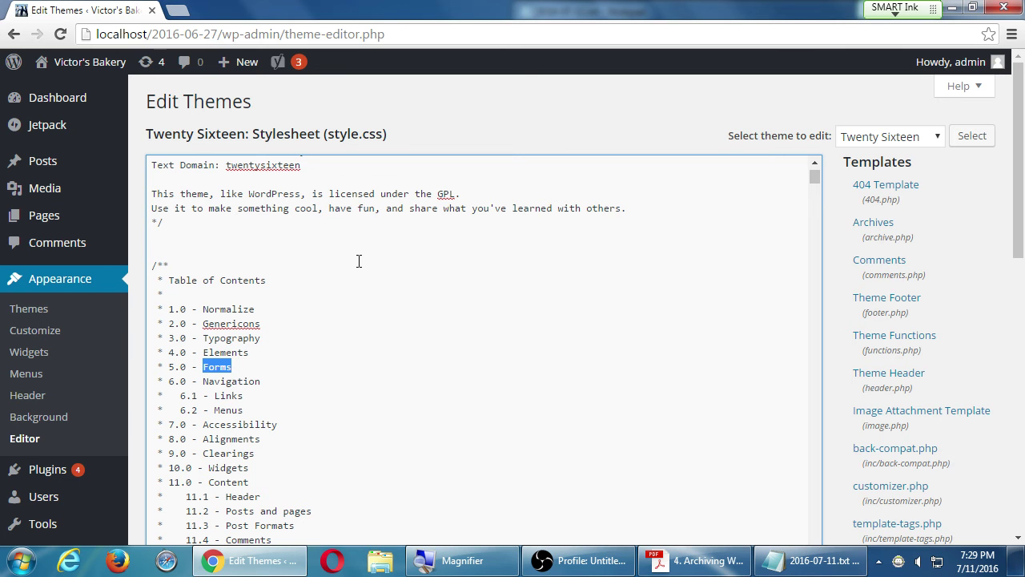
left_click(466, 114)
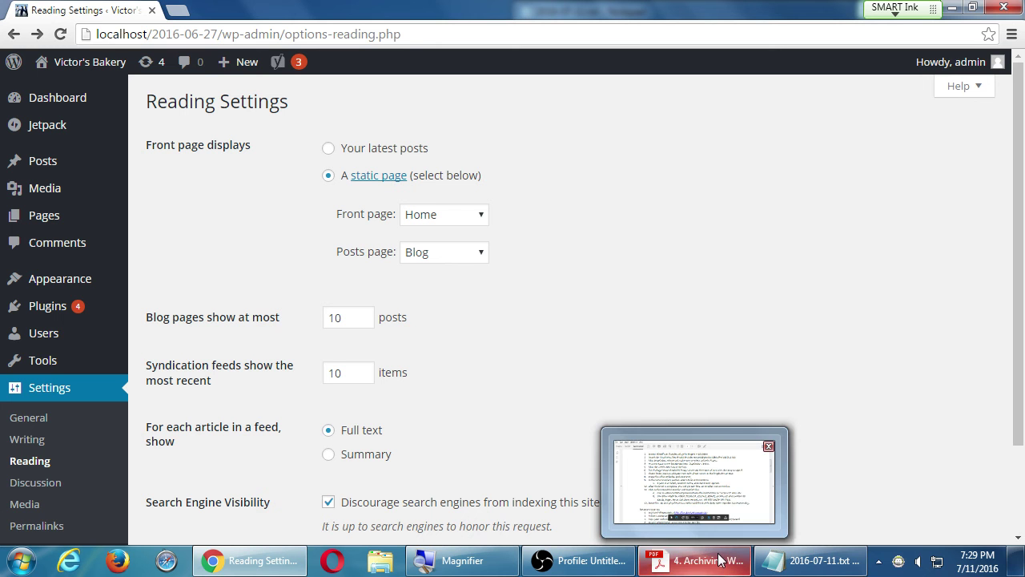
Step: Switch to the Notepad notes and highlight parts of the "Set your Blog placeholder in the Reading Settings" line
left_click(812, 560)
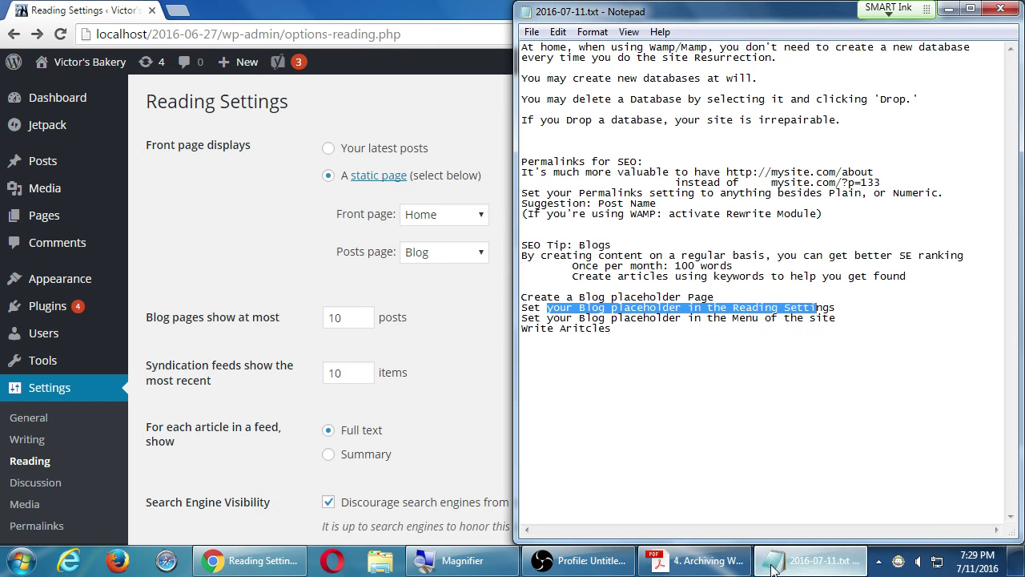
left_click(588, 303)
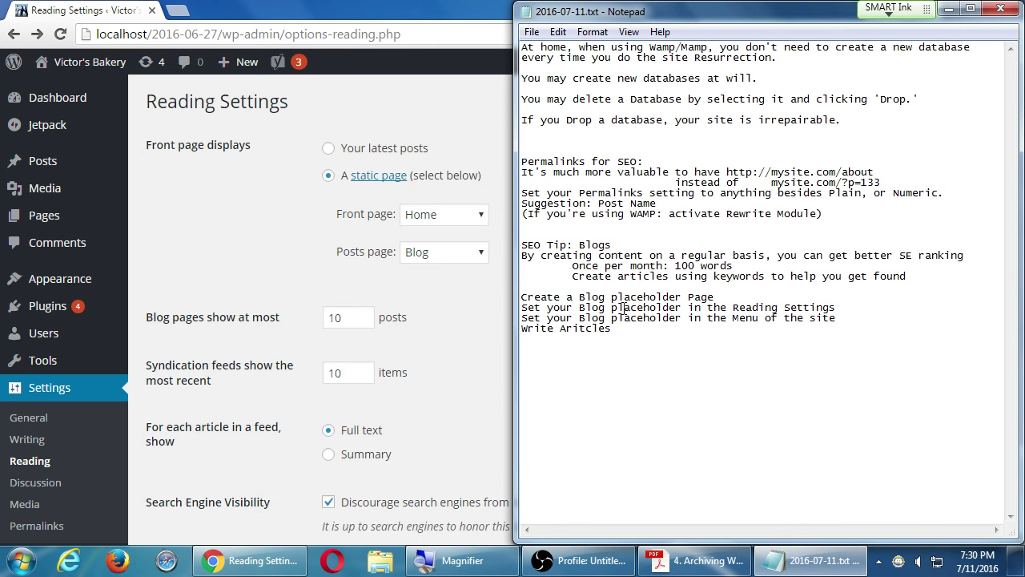
left_click_drag(624, 307, 677, 307)
left_click_drag(753, 309, 811, 309)
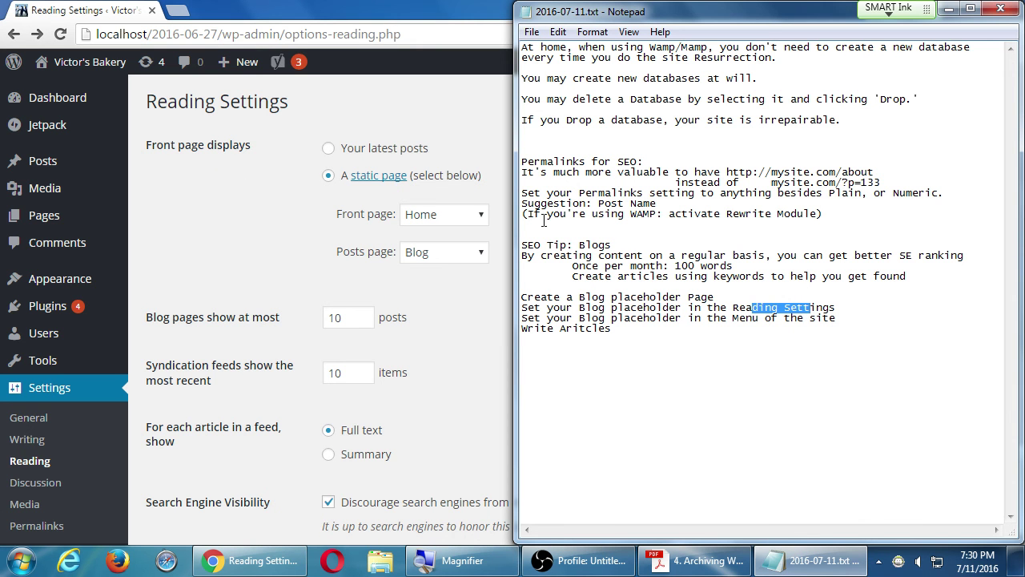
Step: Return to Chrome, view the bakery site's home page and its menu in a new tab, and close that tab
left_click(378, 107)
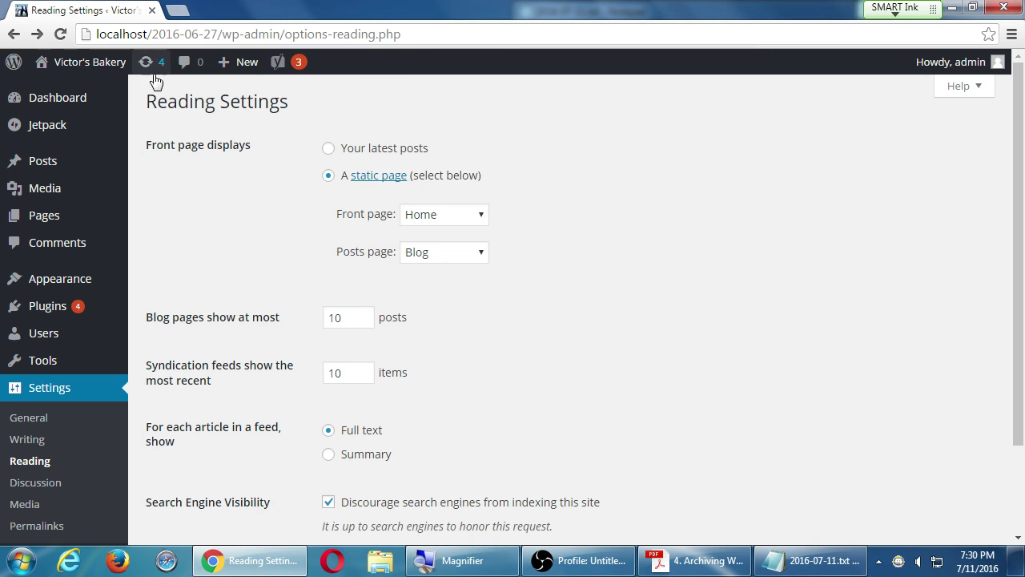
middle_click(96, 61)
left_click(230, 8)
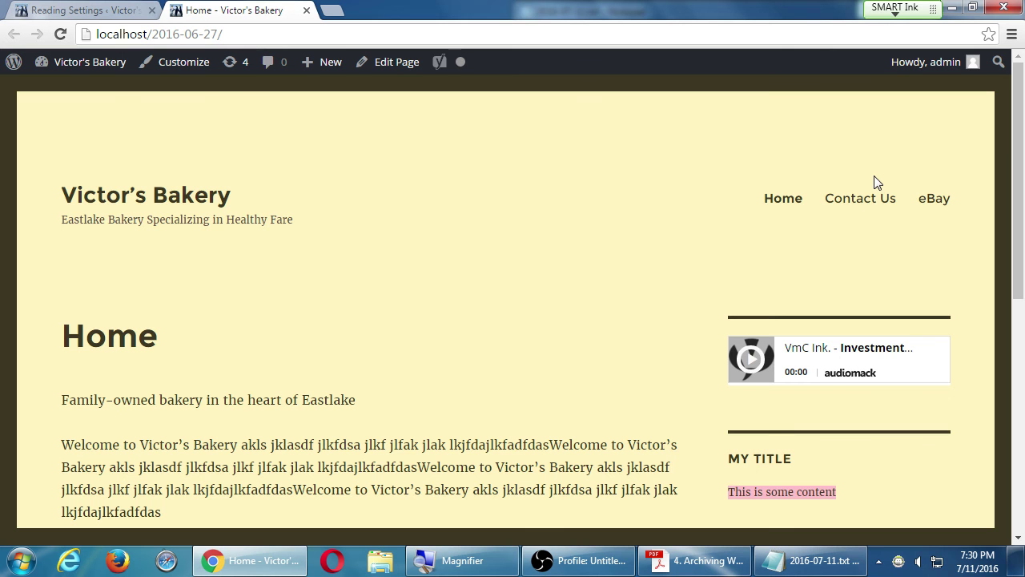
left_click(306, 11)
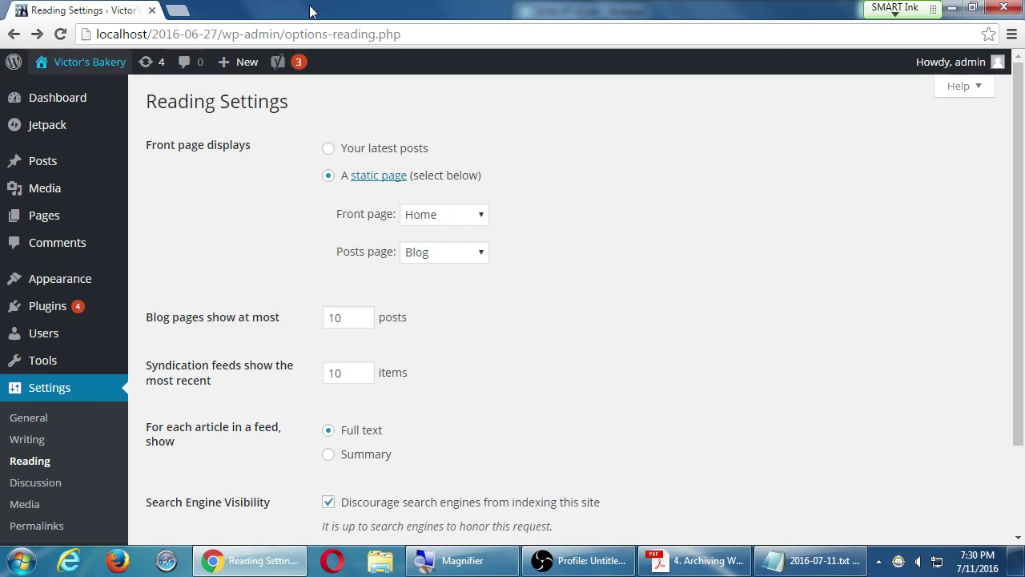
Step: Highlight parts of the "Set your Blog placeholder in the Menu of the site" line in Notepad and return to Chrome
key("alt+Tab")
left_click_drag(548, 317, 661, 319)
left_click_drag(747, 318, 830, 325)
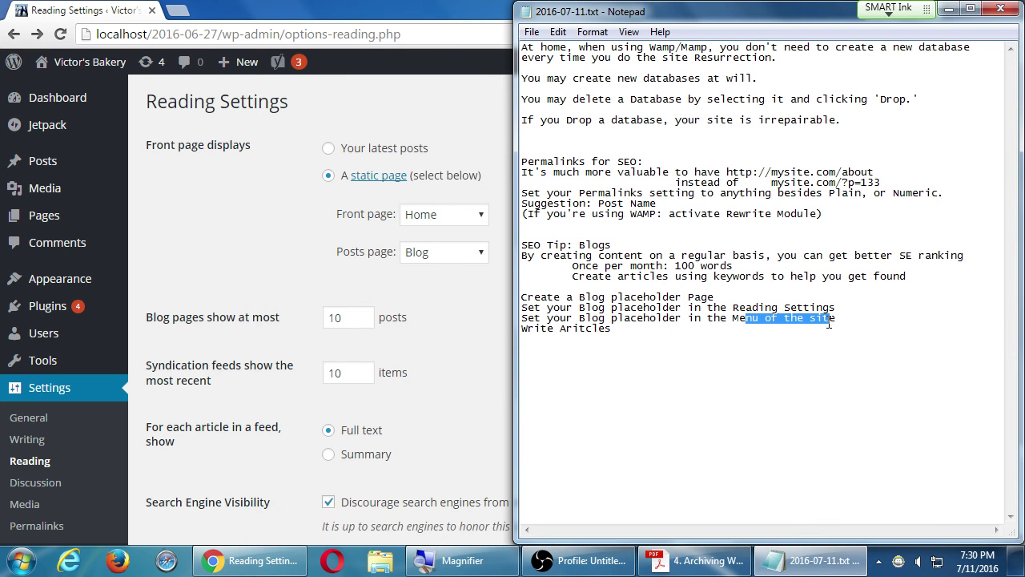
left_click(368, 122)
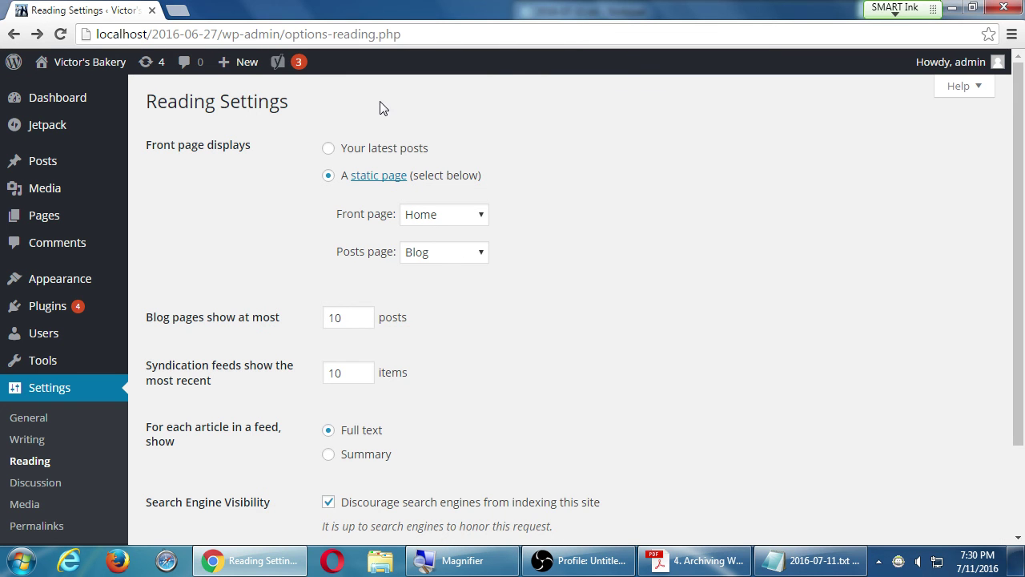
Step: Open the menu editor for the bakery site and add the Blog page to Main Menu
scroll(393, 134, "down", 1)
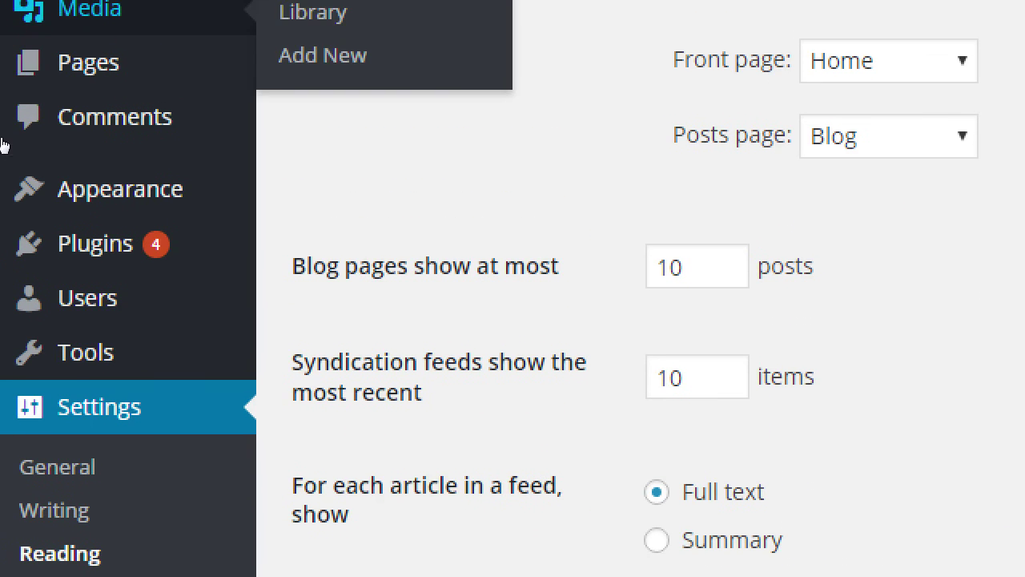
mouse_move(70, 358)
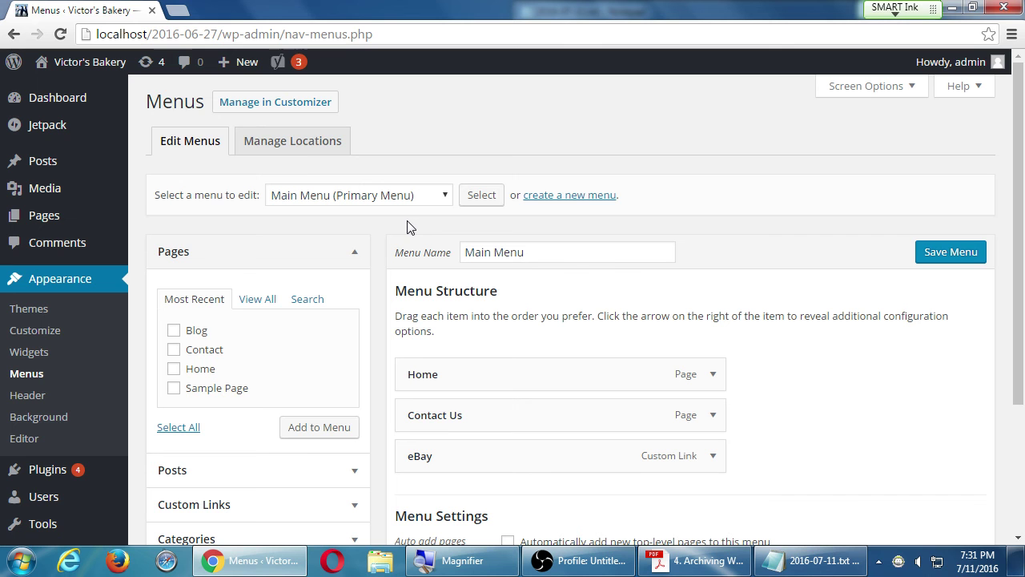
left_click(193, 331)
left_click(309, 427)
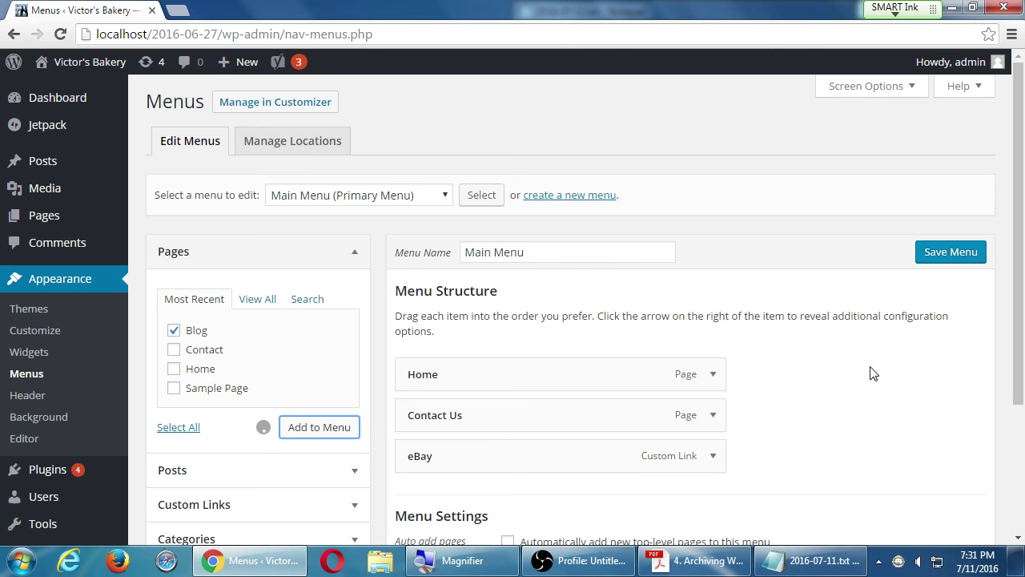
Step: Nest eBay as a sub item under Contact Us, keep Blog as the last top-level item, and save Main Menu
scroll(870, 370, "down", 3)
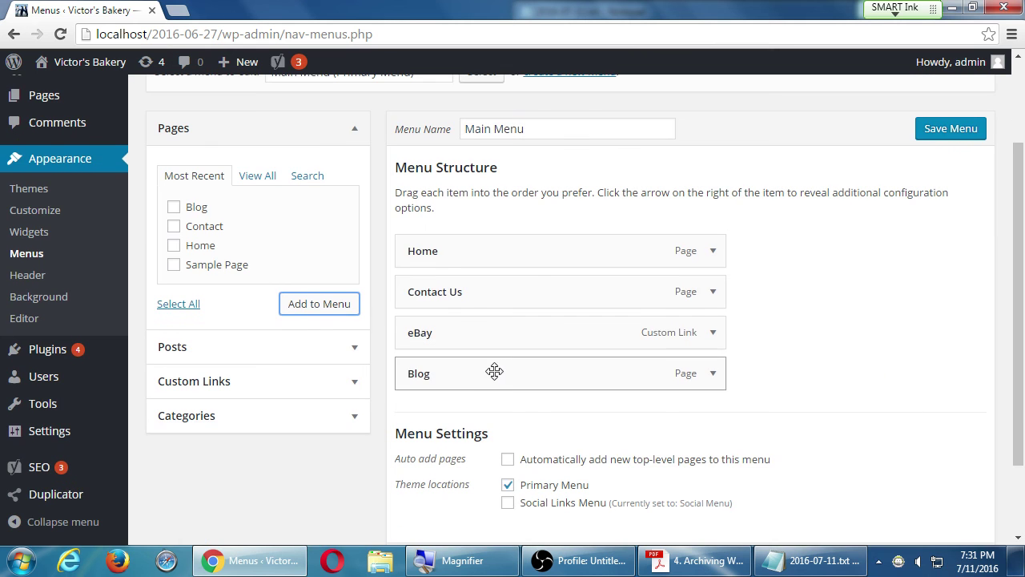
left_click_drag(459, 372, 680, 318)
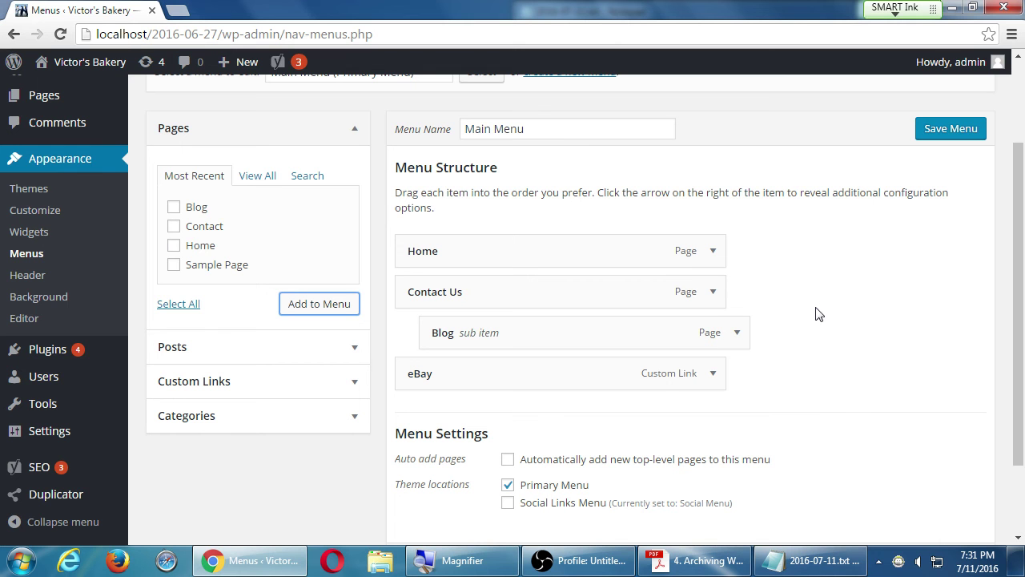
left_click_drag(485, 334, 521, 382)
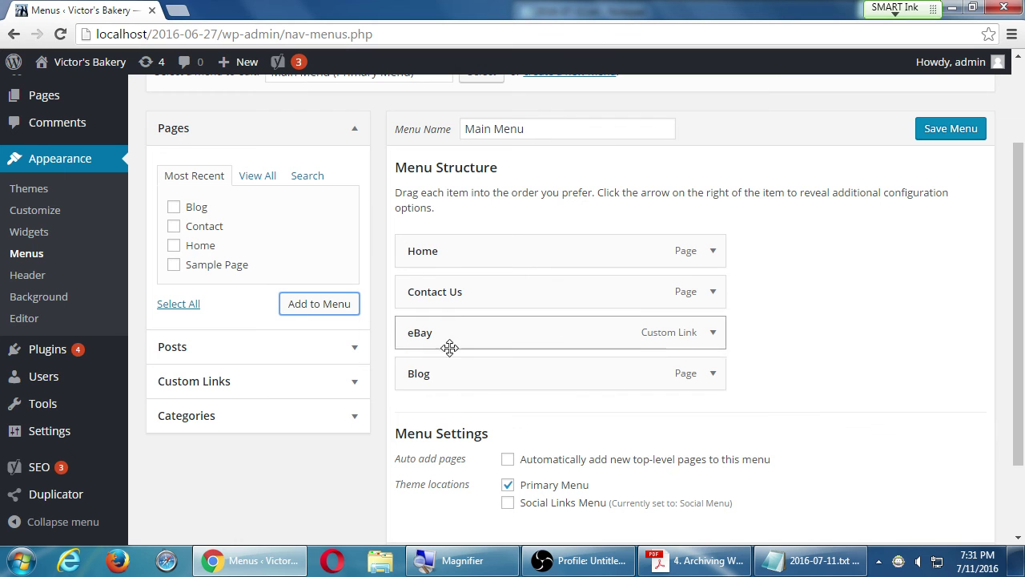
left_click_drag(451, 346, 673, 331)
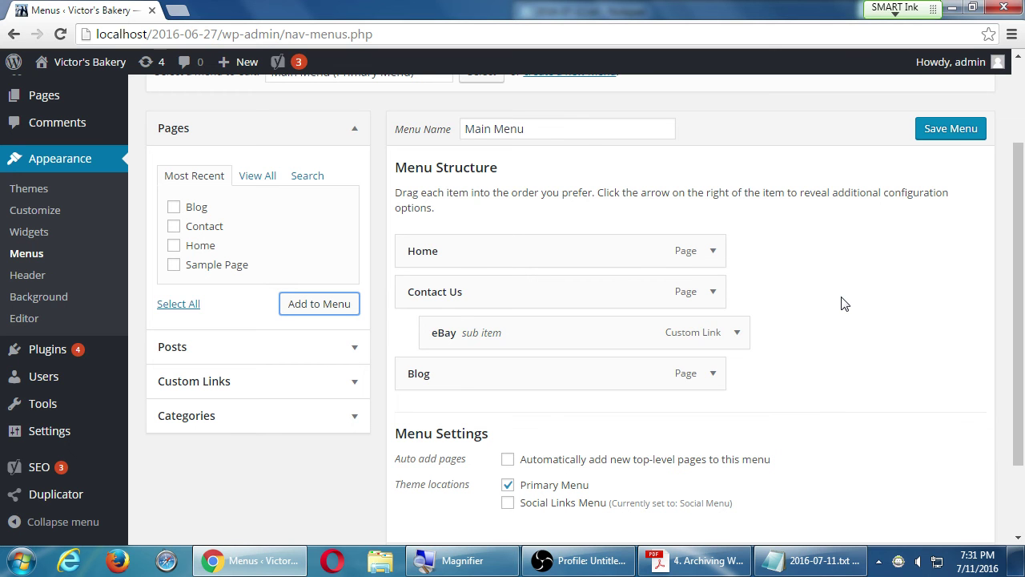
left_click(929, 136)
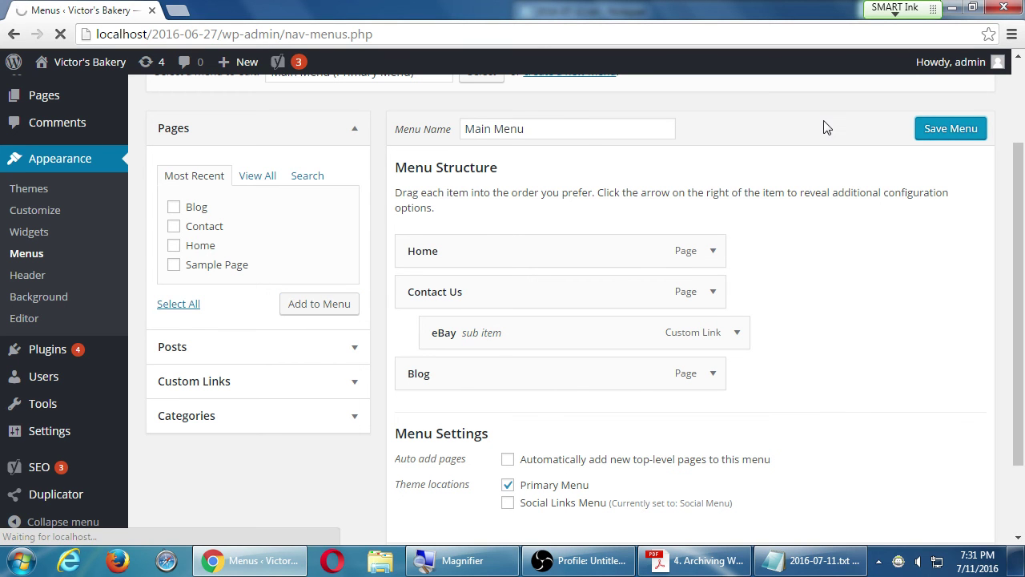
Step: Visit the bakery site, look through the posts on its Blog page, and switch between the Home and Blog menu items
mouse_move(89, 69)
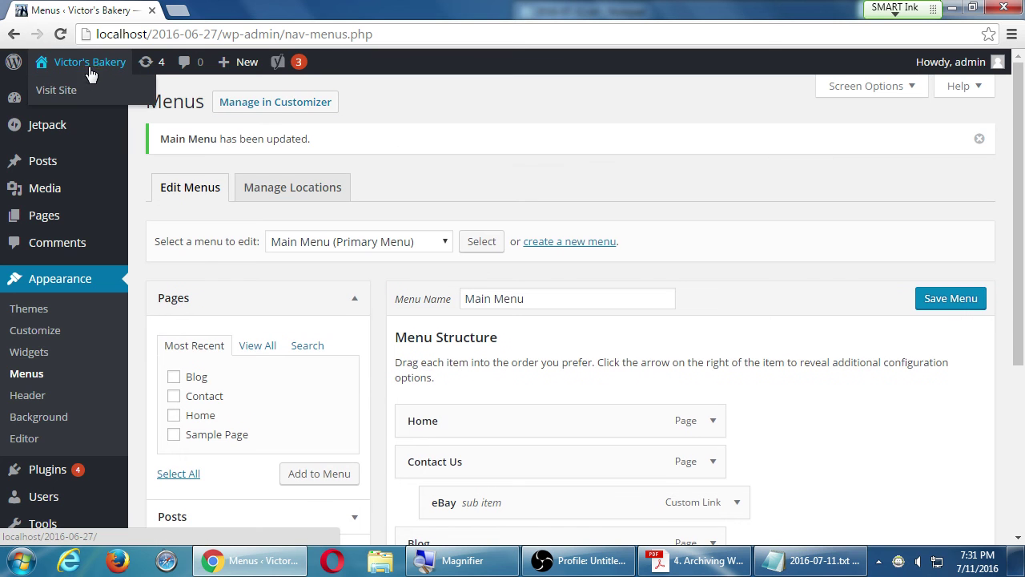
left_click(56, 90)
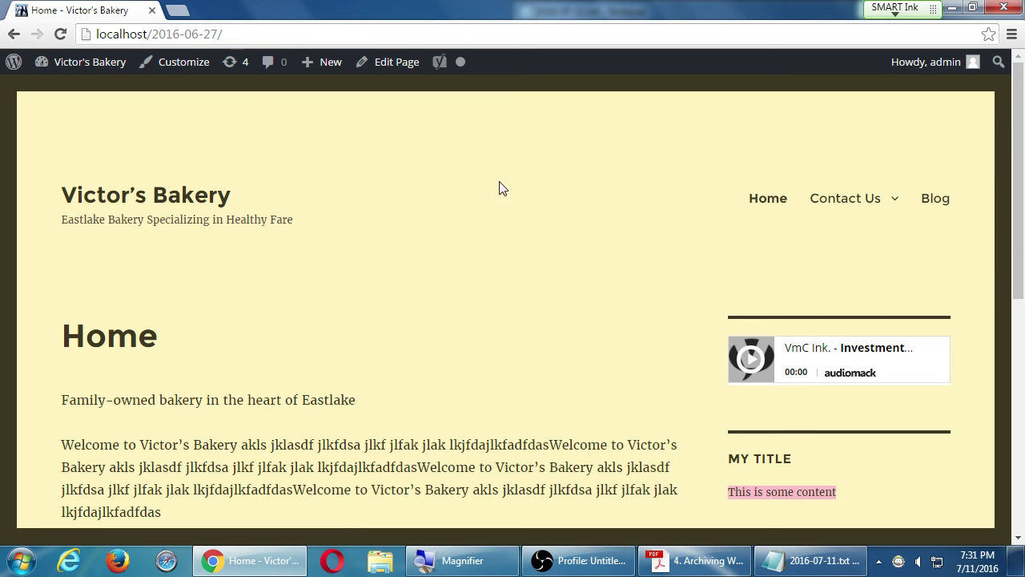
left_click(936, 198)
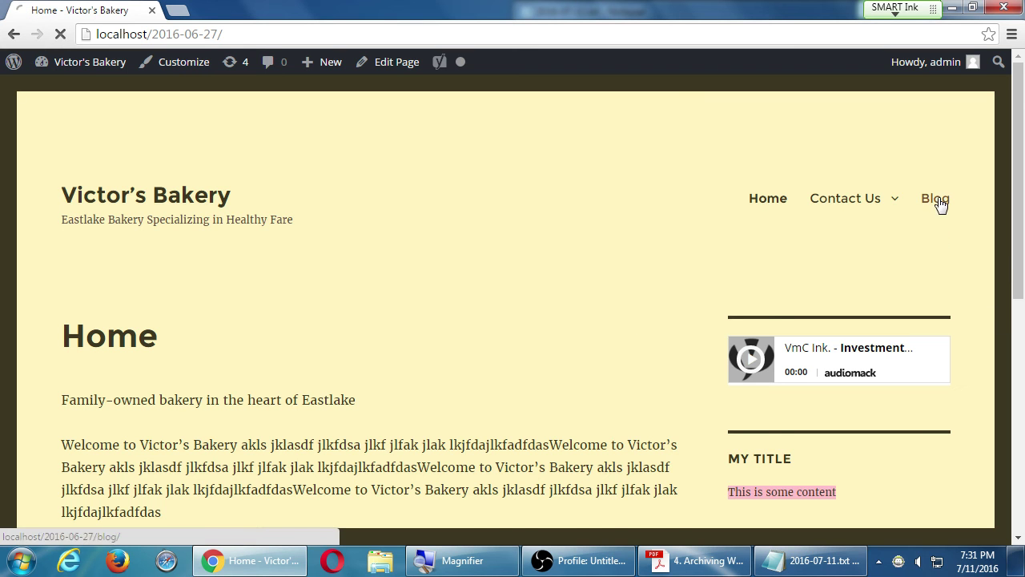
scroll(625, 289, "down", 1)
scroll(625, 284, "down", 1)
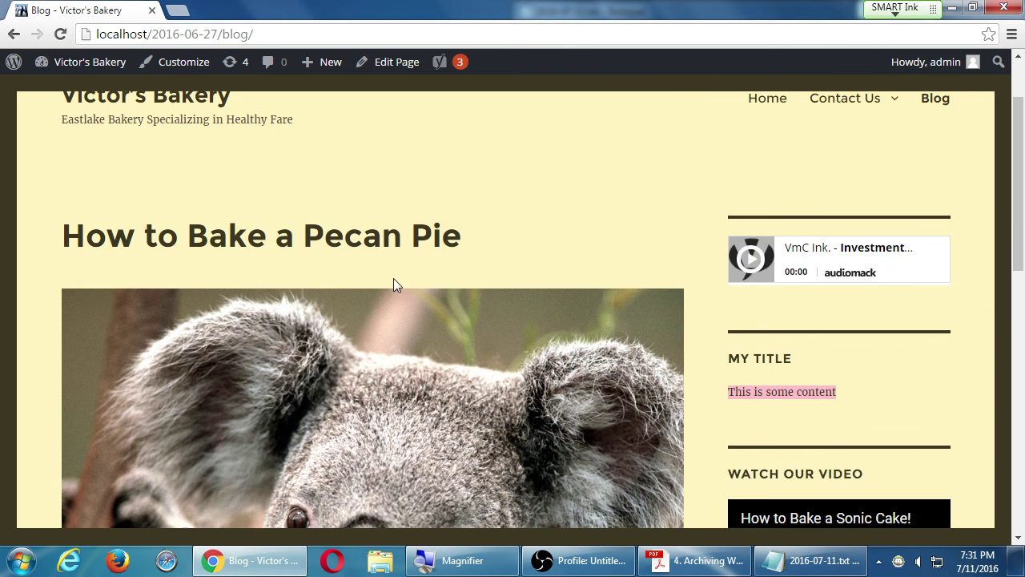
scroll(384, 268, "down", 5)
scroll(439, 269, "down", 4)
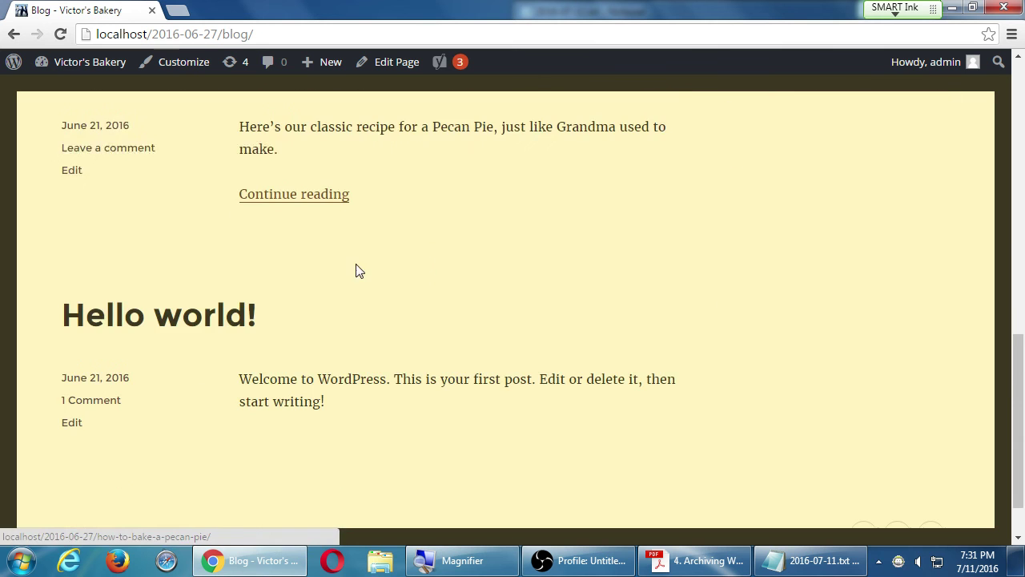
scroll(345, 288, "down", 1)
scroll(505, 334, "up", 10)
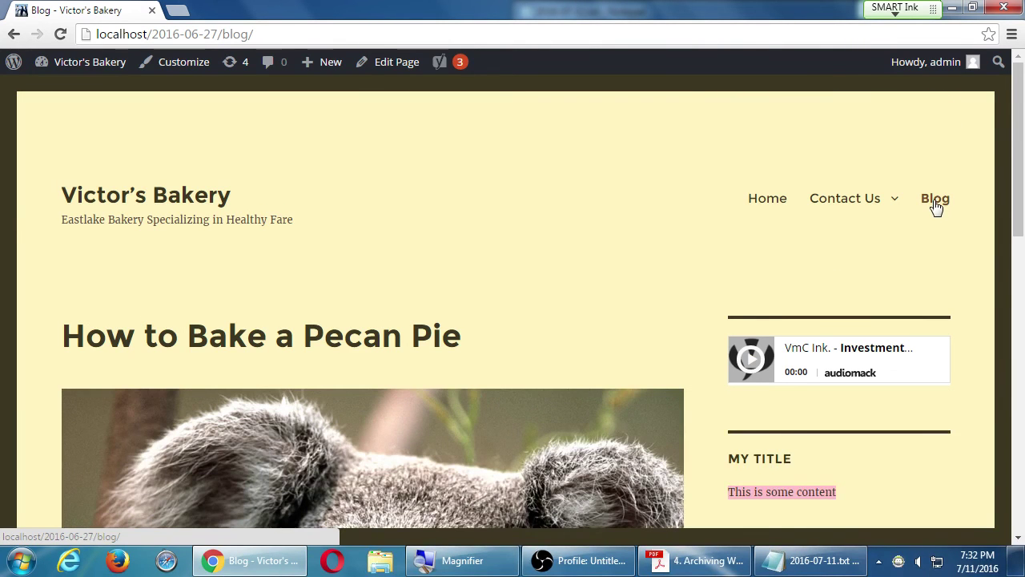
left_click(767, 202)
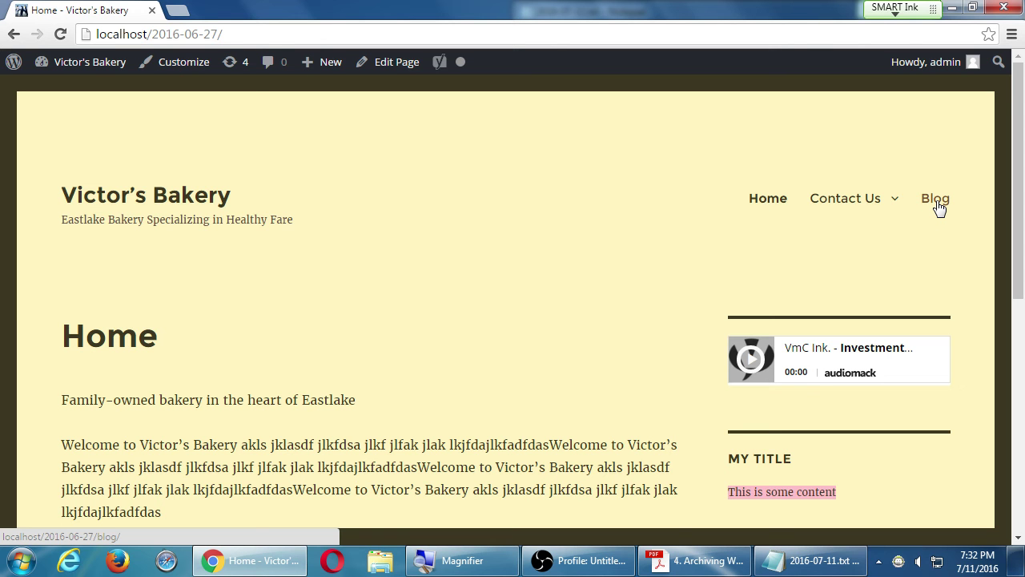
left_click(938, 206)
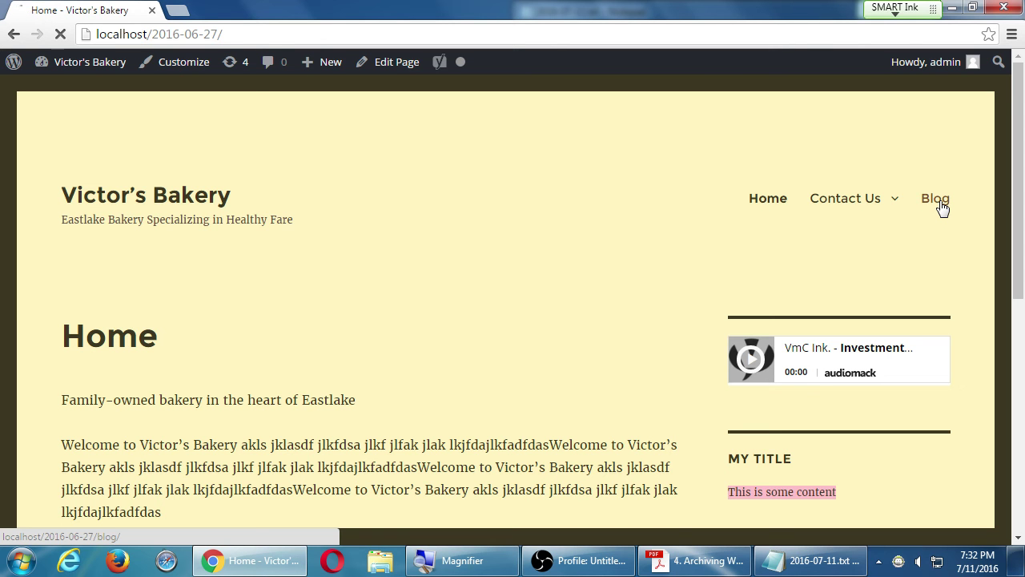